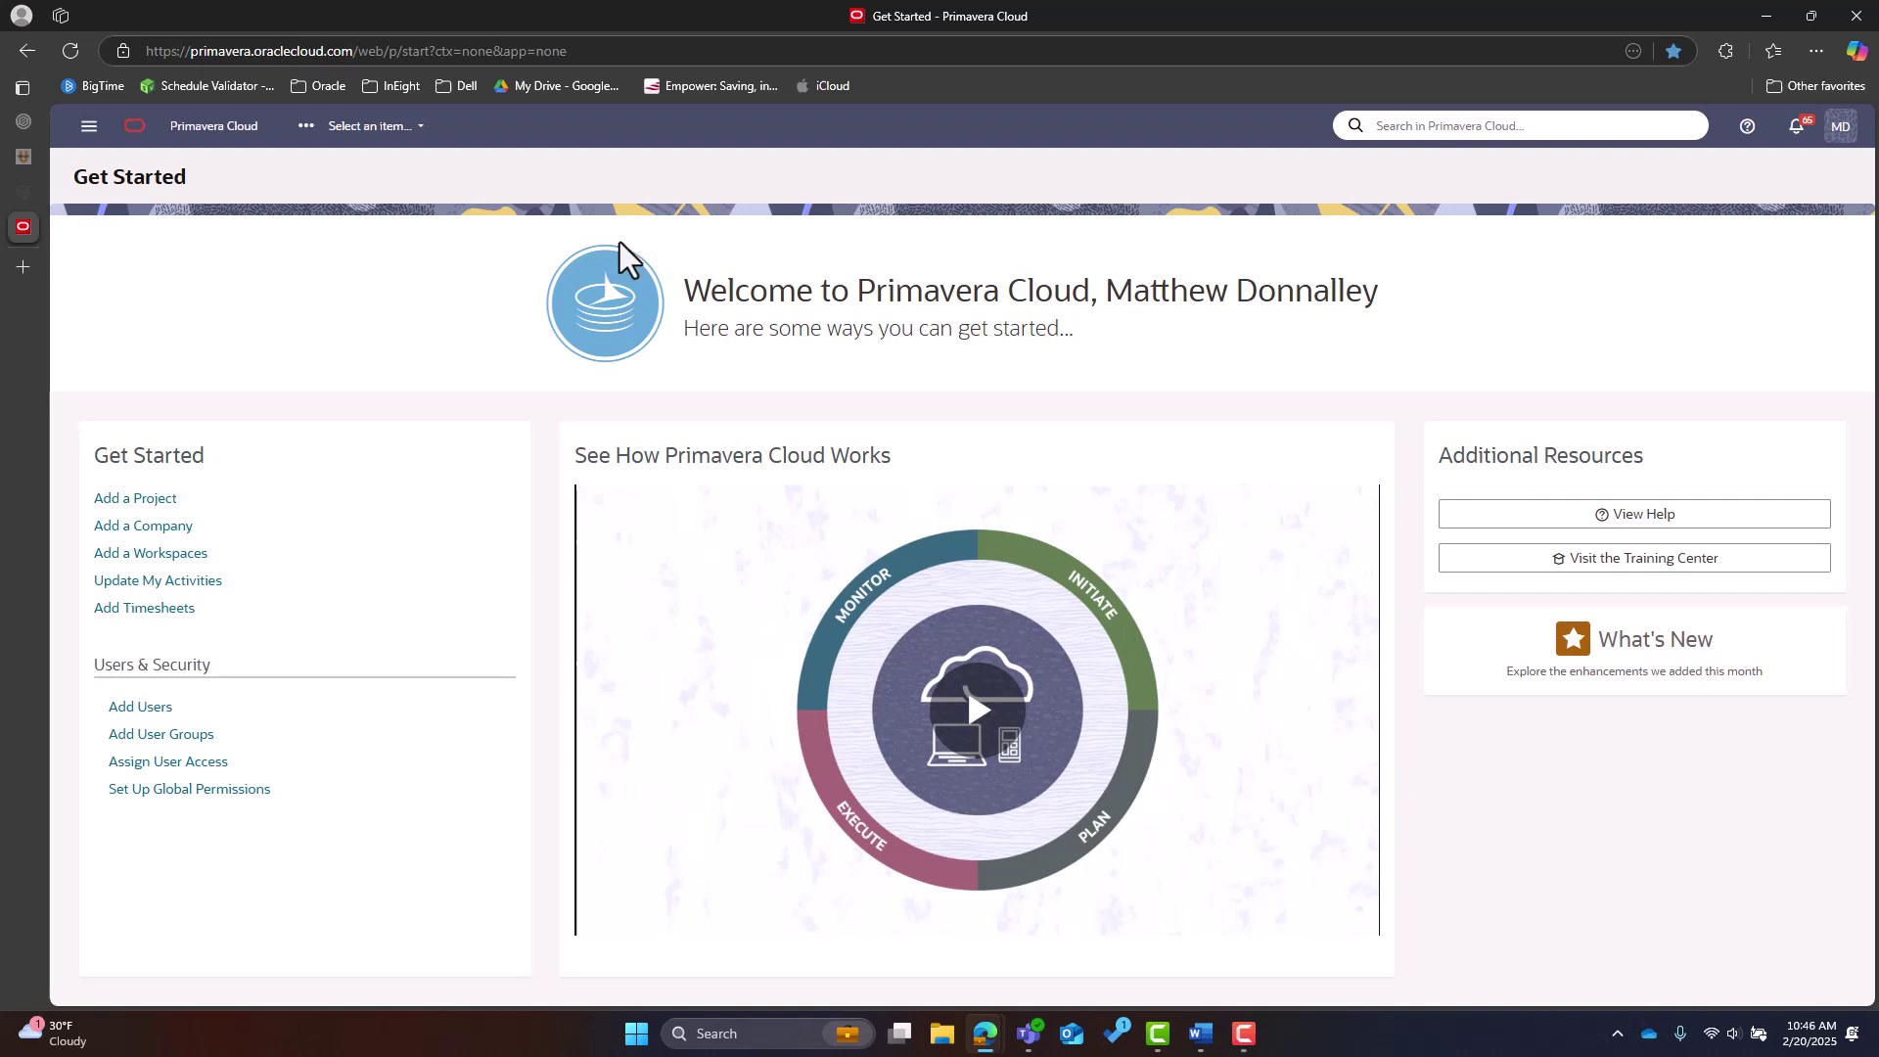
Step: Switch to the CDP Training Environment workspace under CDP-Testing & Demo's and view the Add menu
{"action": "left_click", "coordinate": [370, 135]}
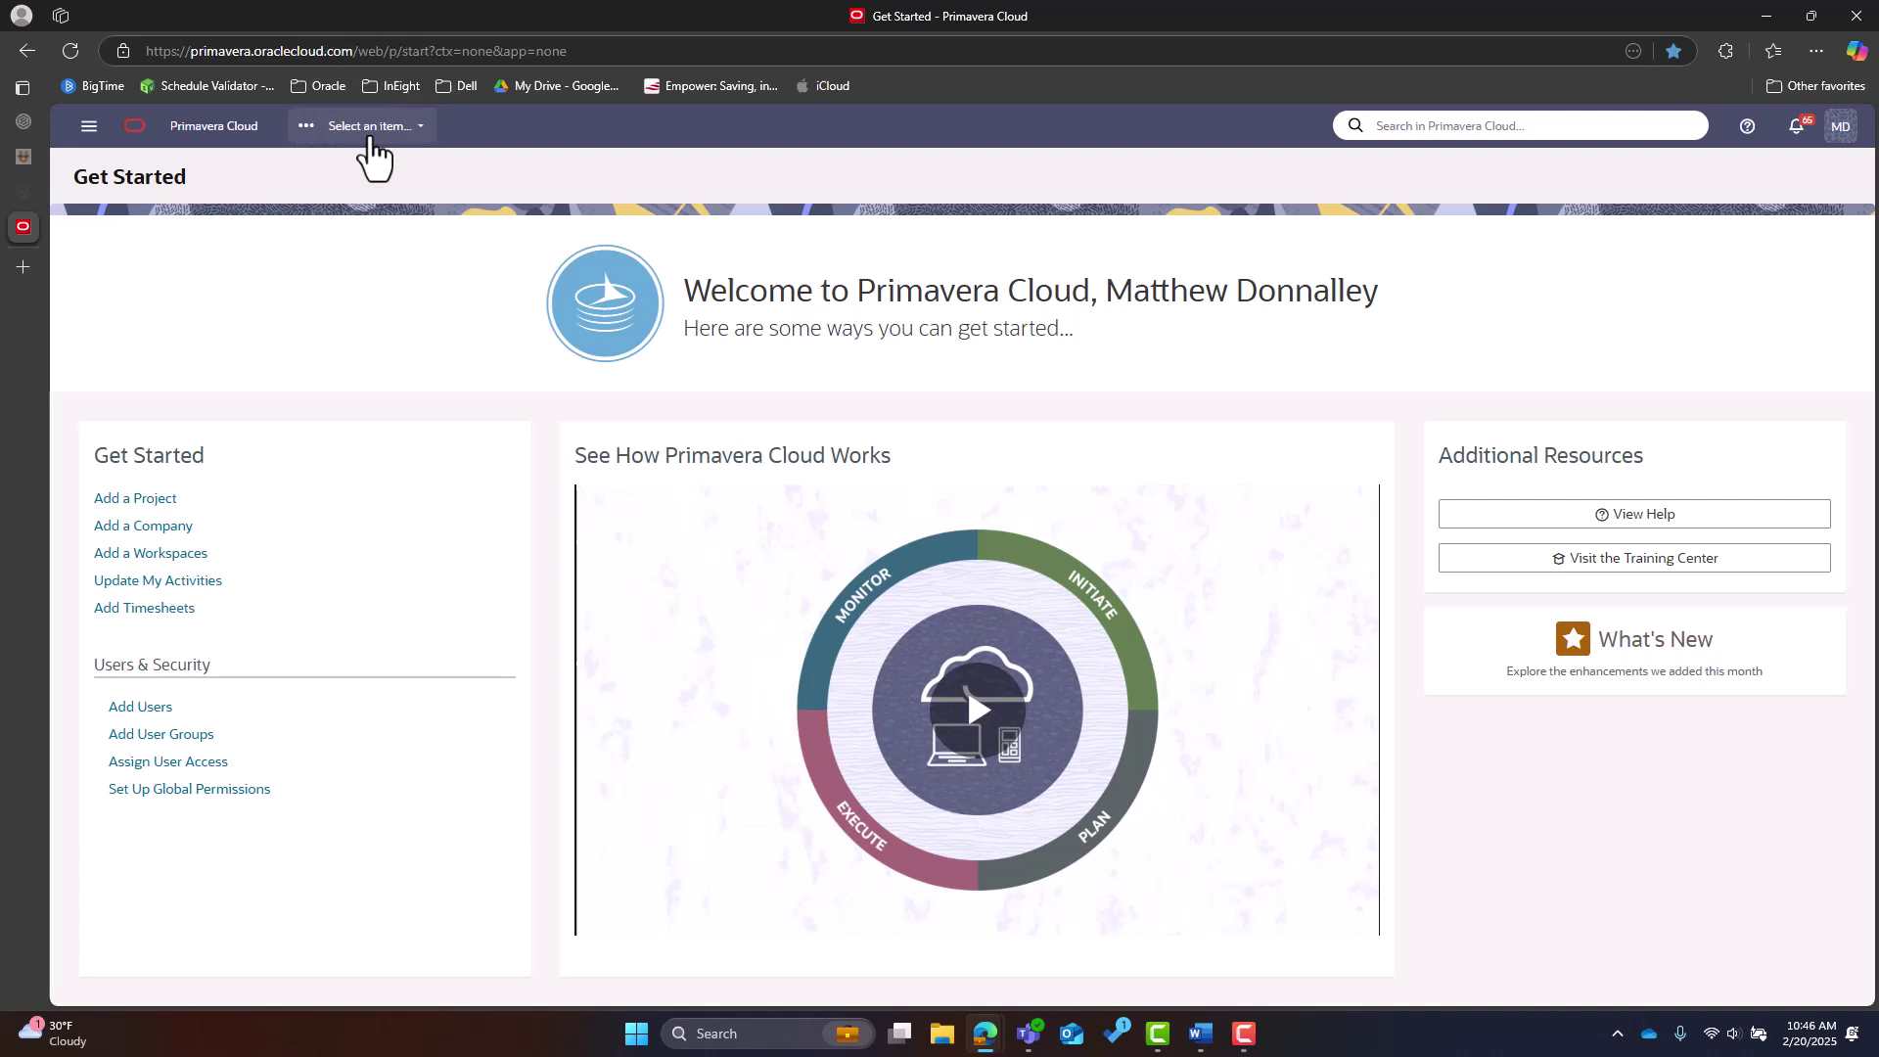
{"action": "left_click", "coordinate": [371, 142]}
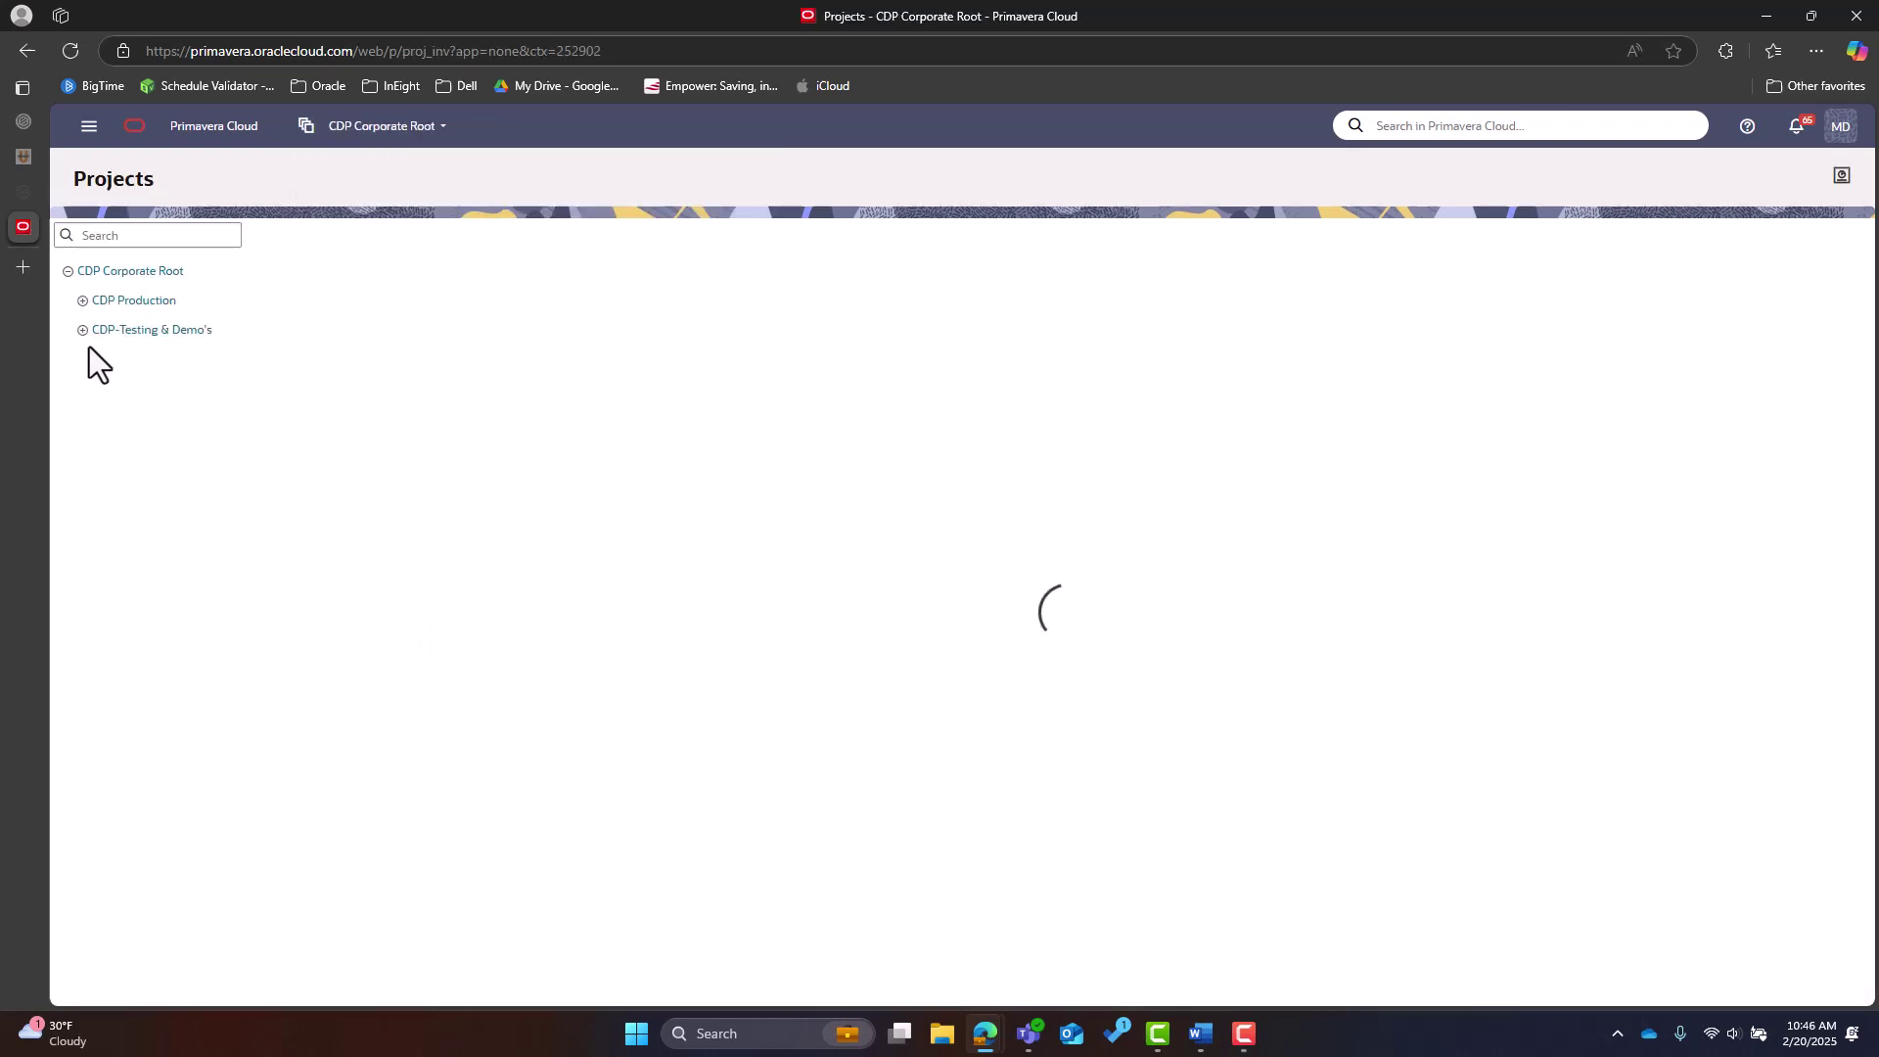
{"action": "left_click", "coordinate": [83, 333]}
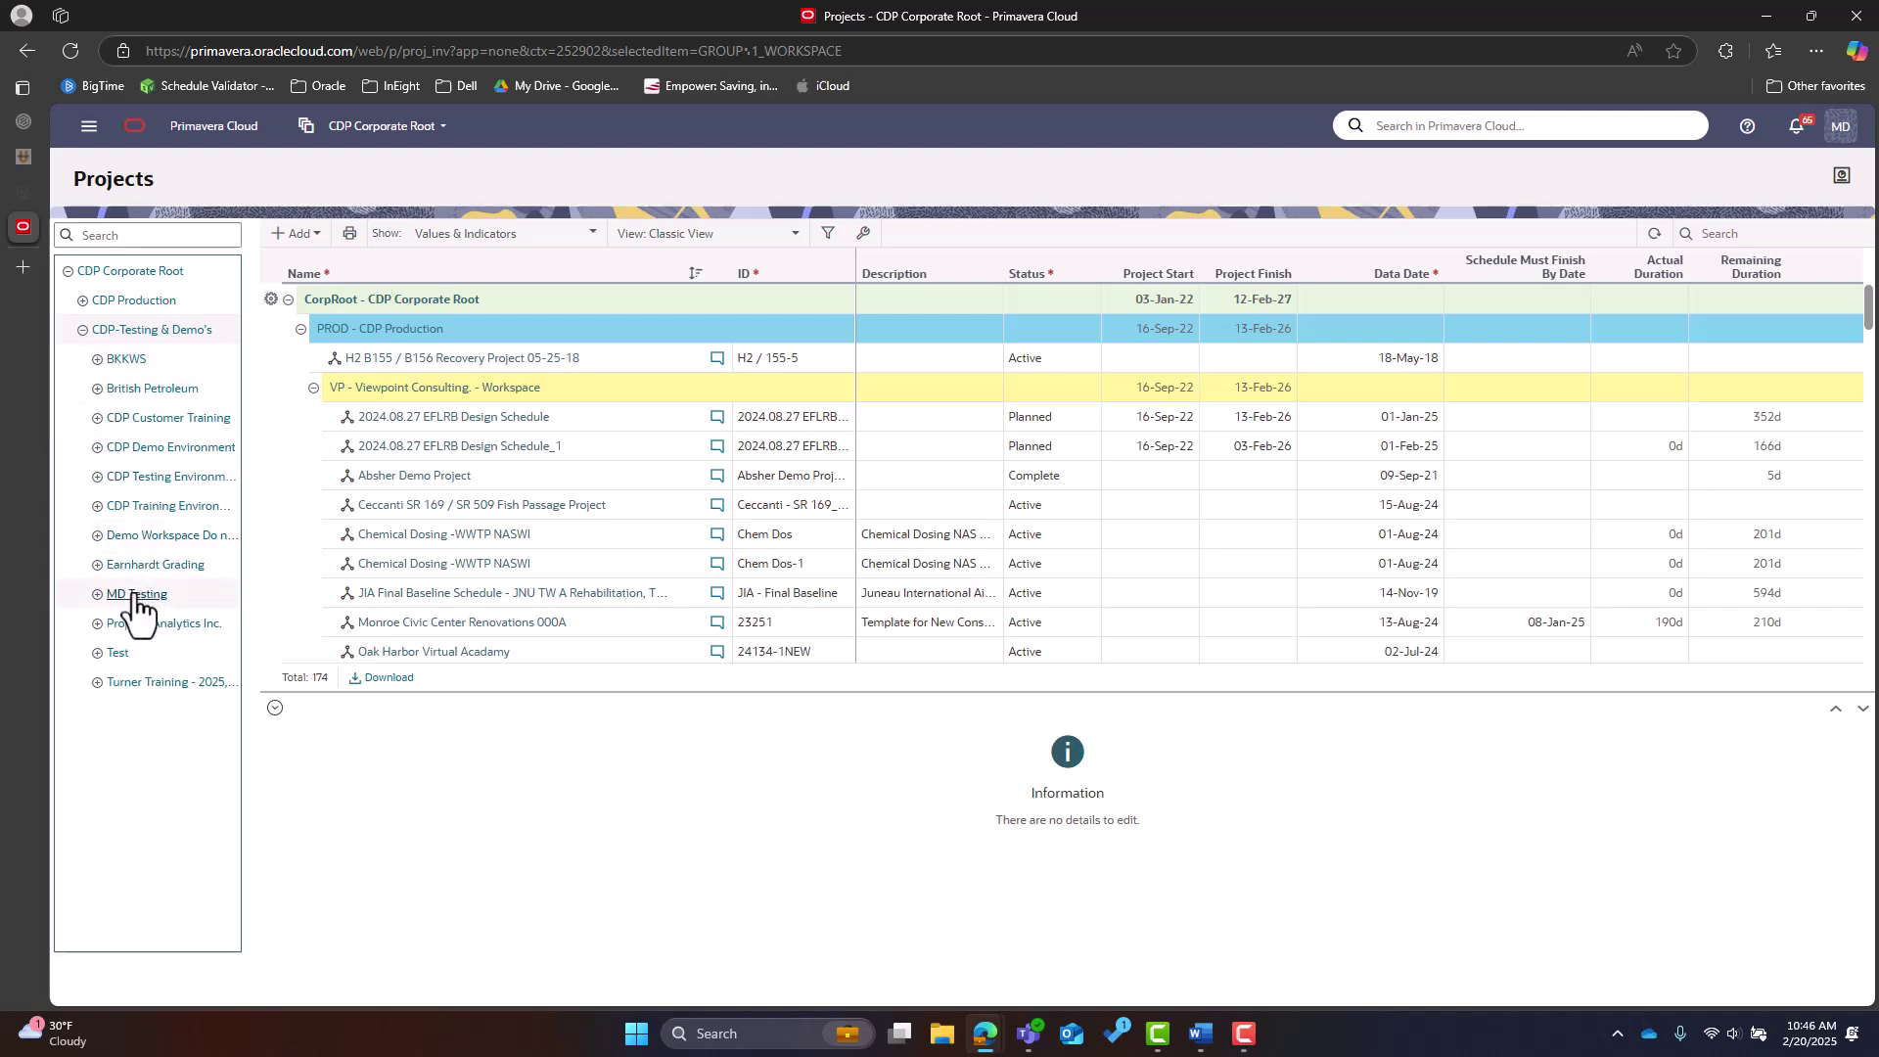
{"action": "left_click", "coordinate": [155, 507]}
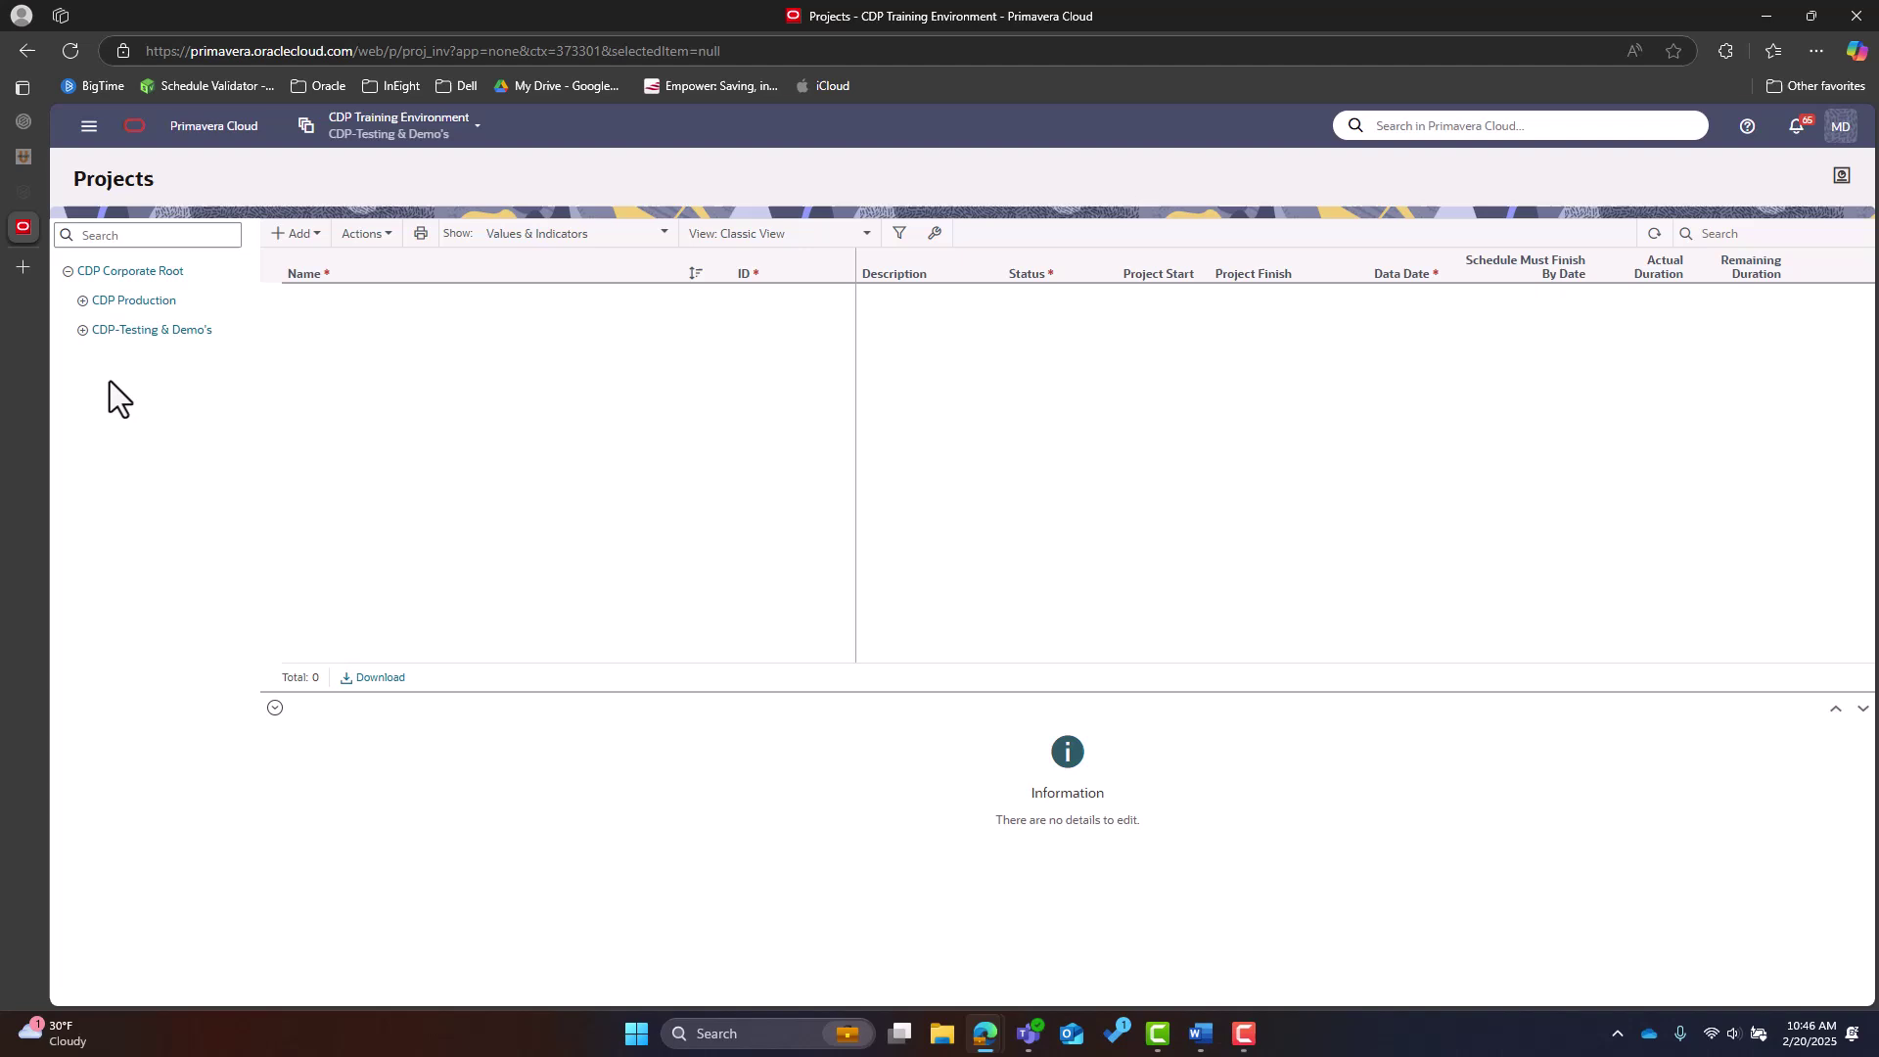
{"action": "left_click", "coordinate": [135, 367]}
{"action": "left_click", "coordinate": [318, 236]}
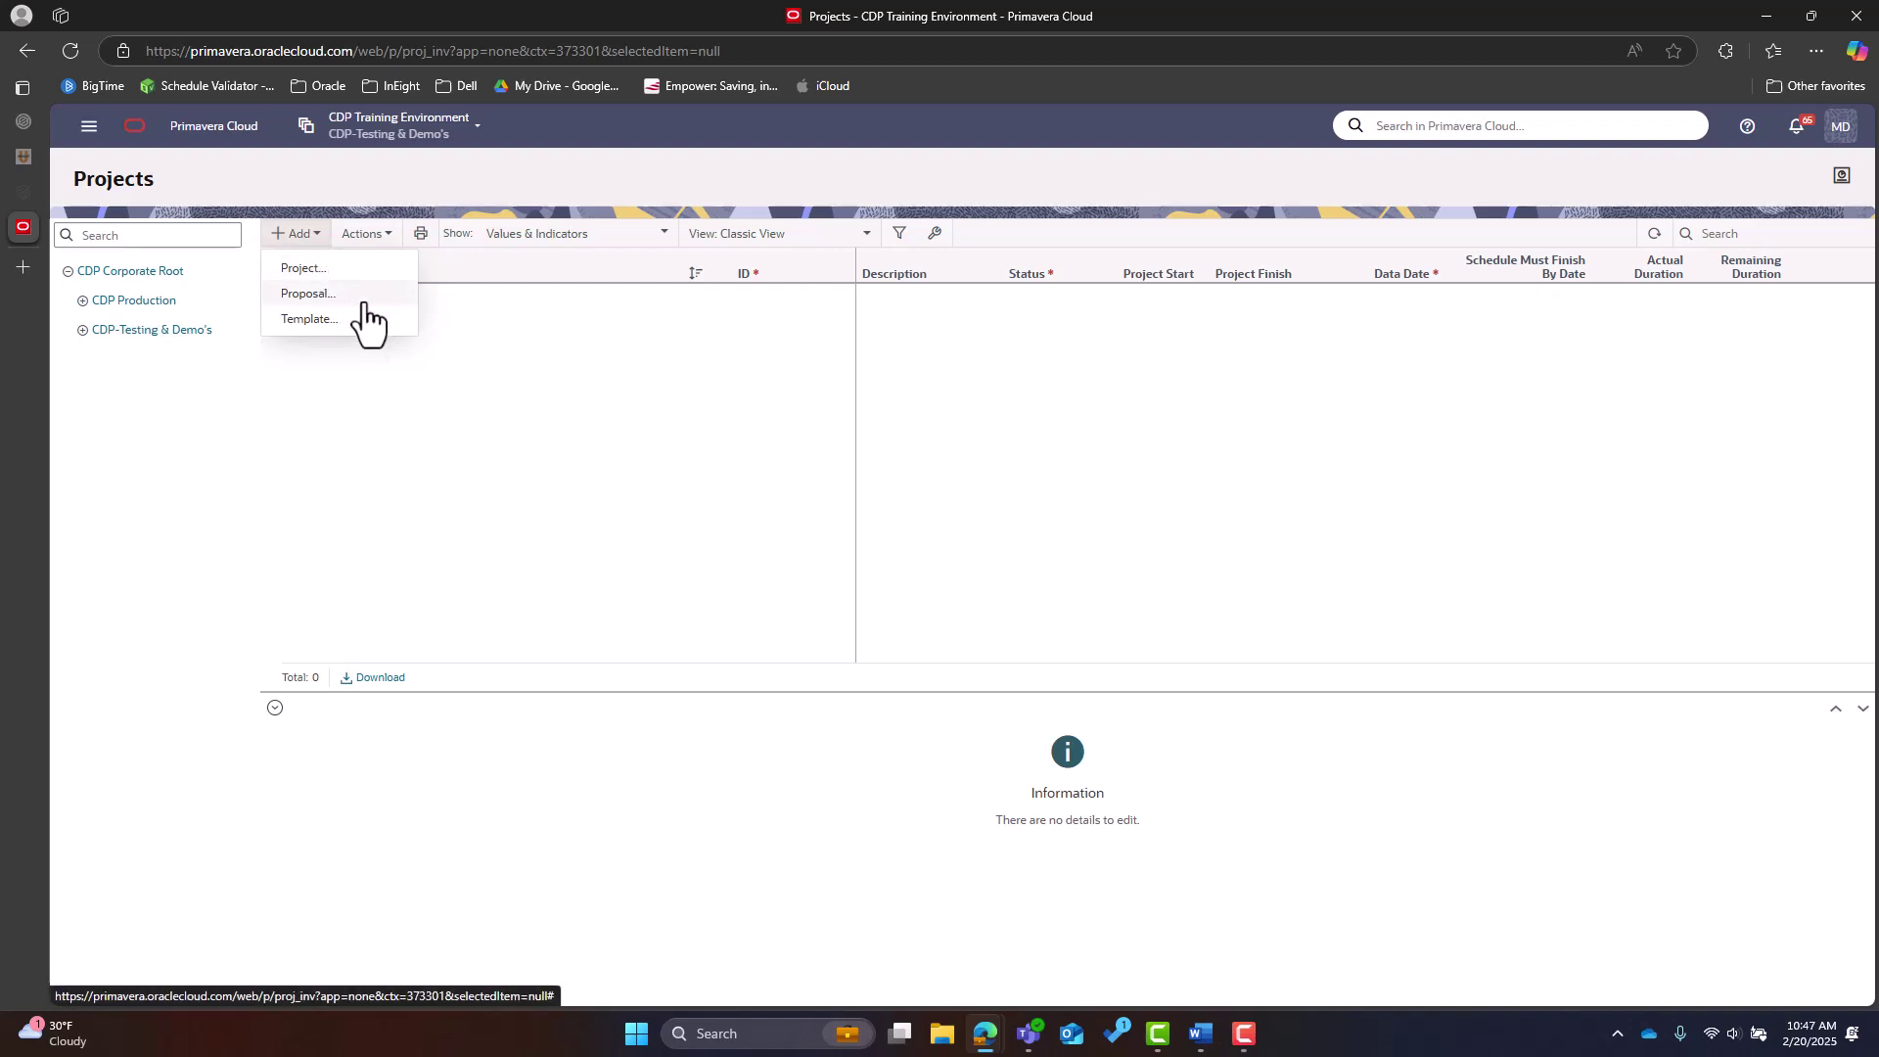
Step: Choose Add > Project to start the Shiloh Creek Apartments (SCA1000) project wizard
{"action": "left_click", "coordinate": [343, 273]}
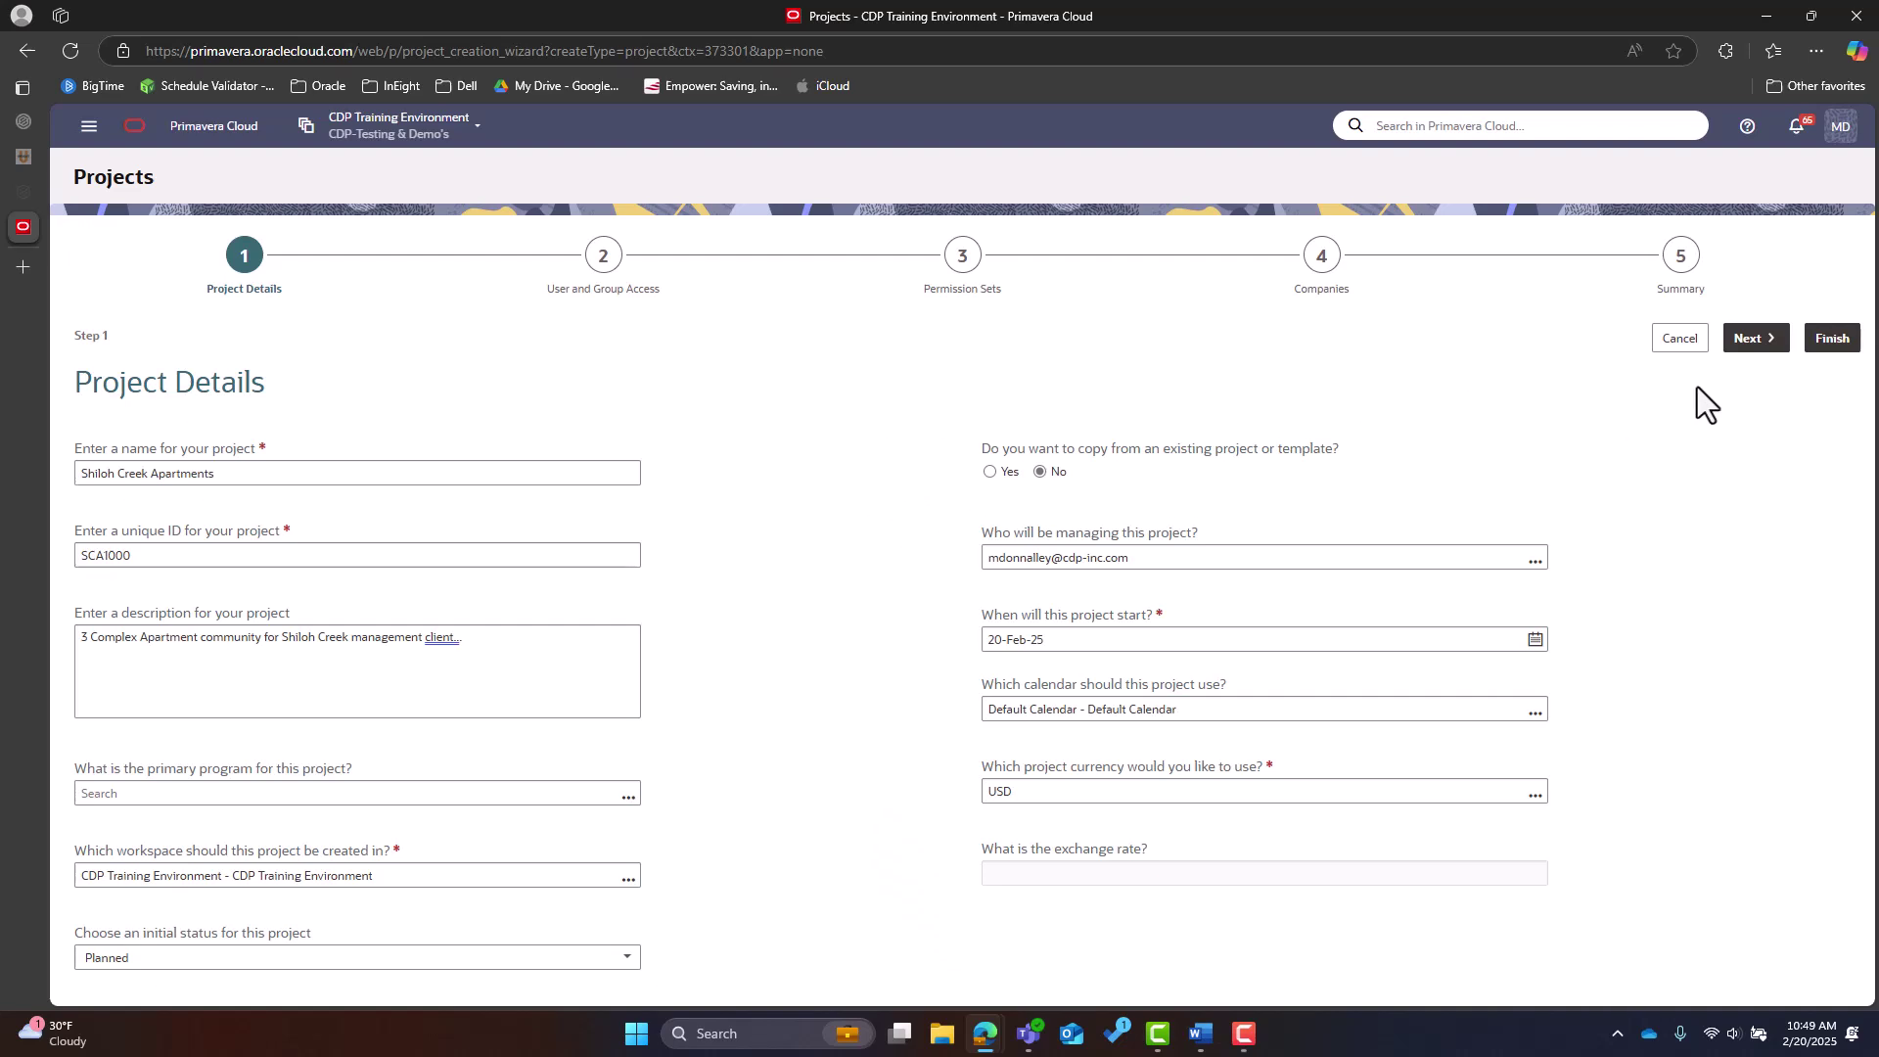
Step: Accept the default user and group access and check the user's project permission set
{"action": "left_click", "coordinate": [1749, 339]}
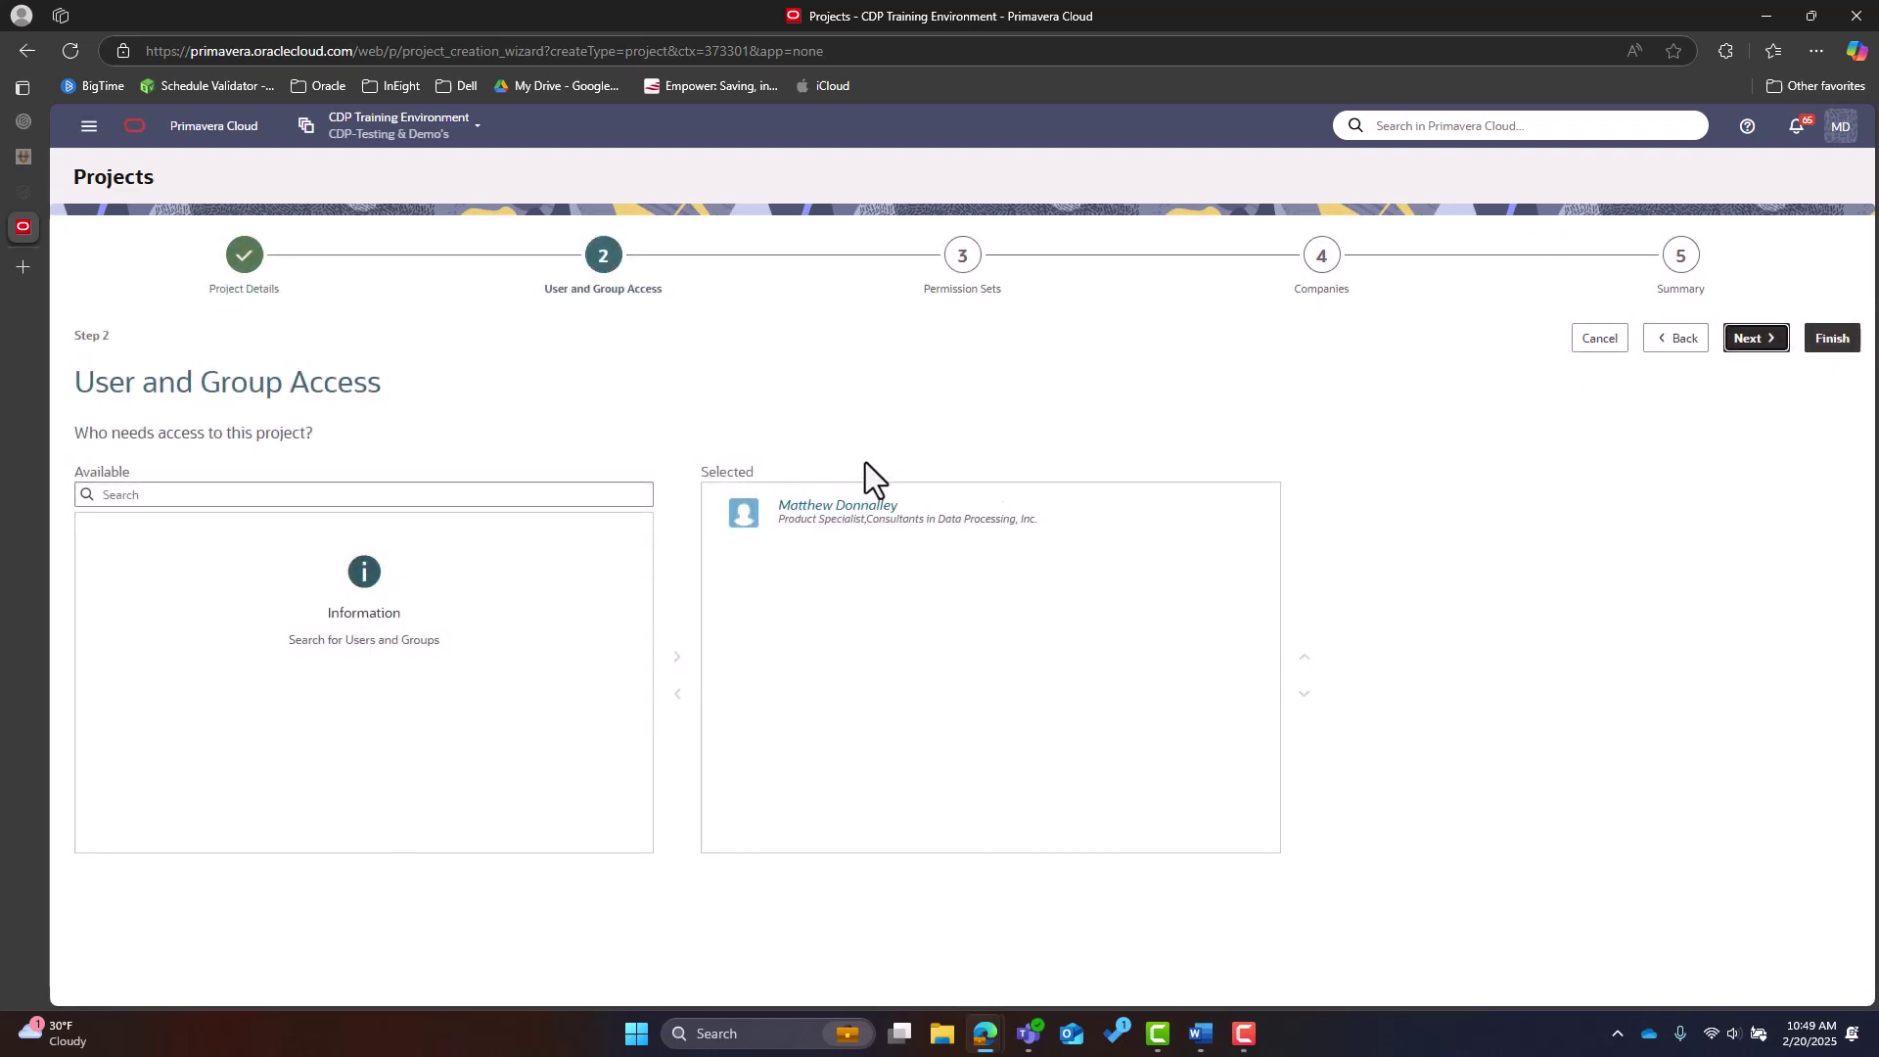
{"action": "left_click_drag", "start_coordinate": [742, 515], "coordinate": [618, 642]}
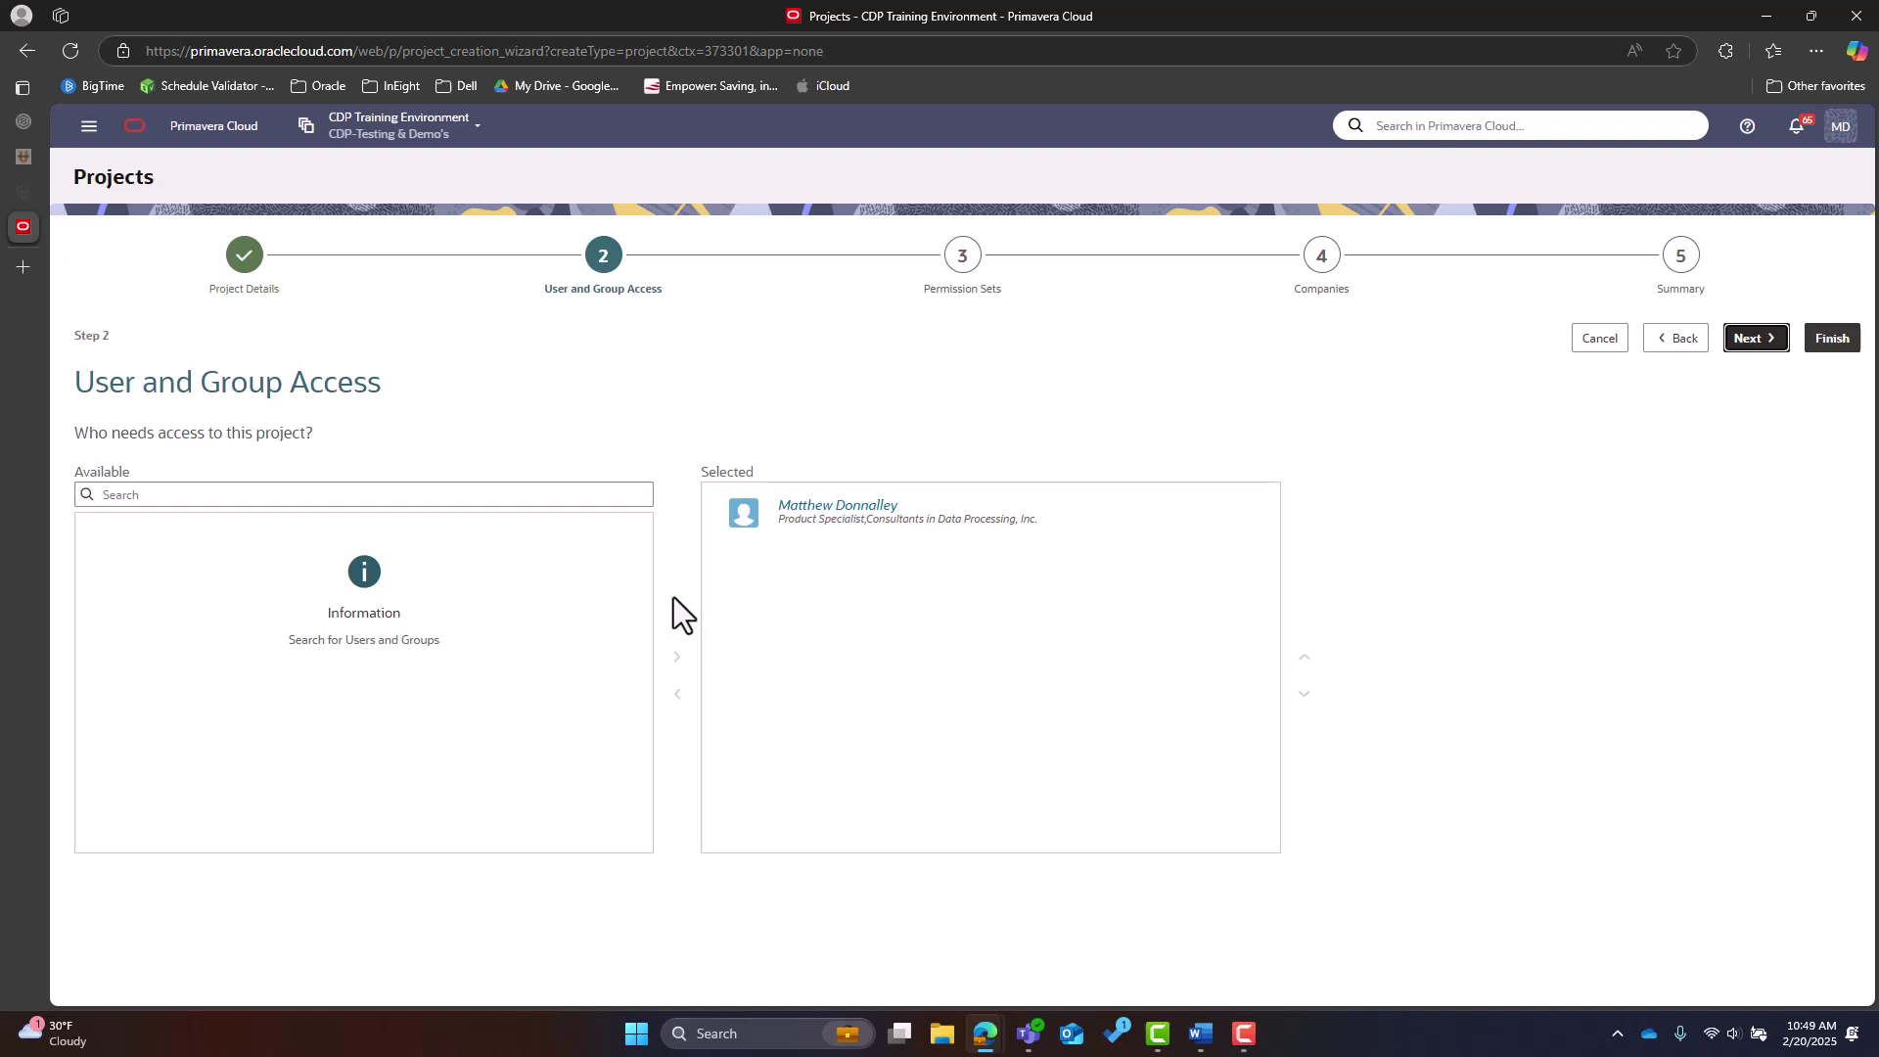
{"action": "left_click", "coordinate": [1758, 339]}
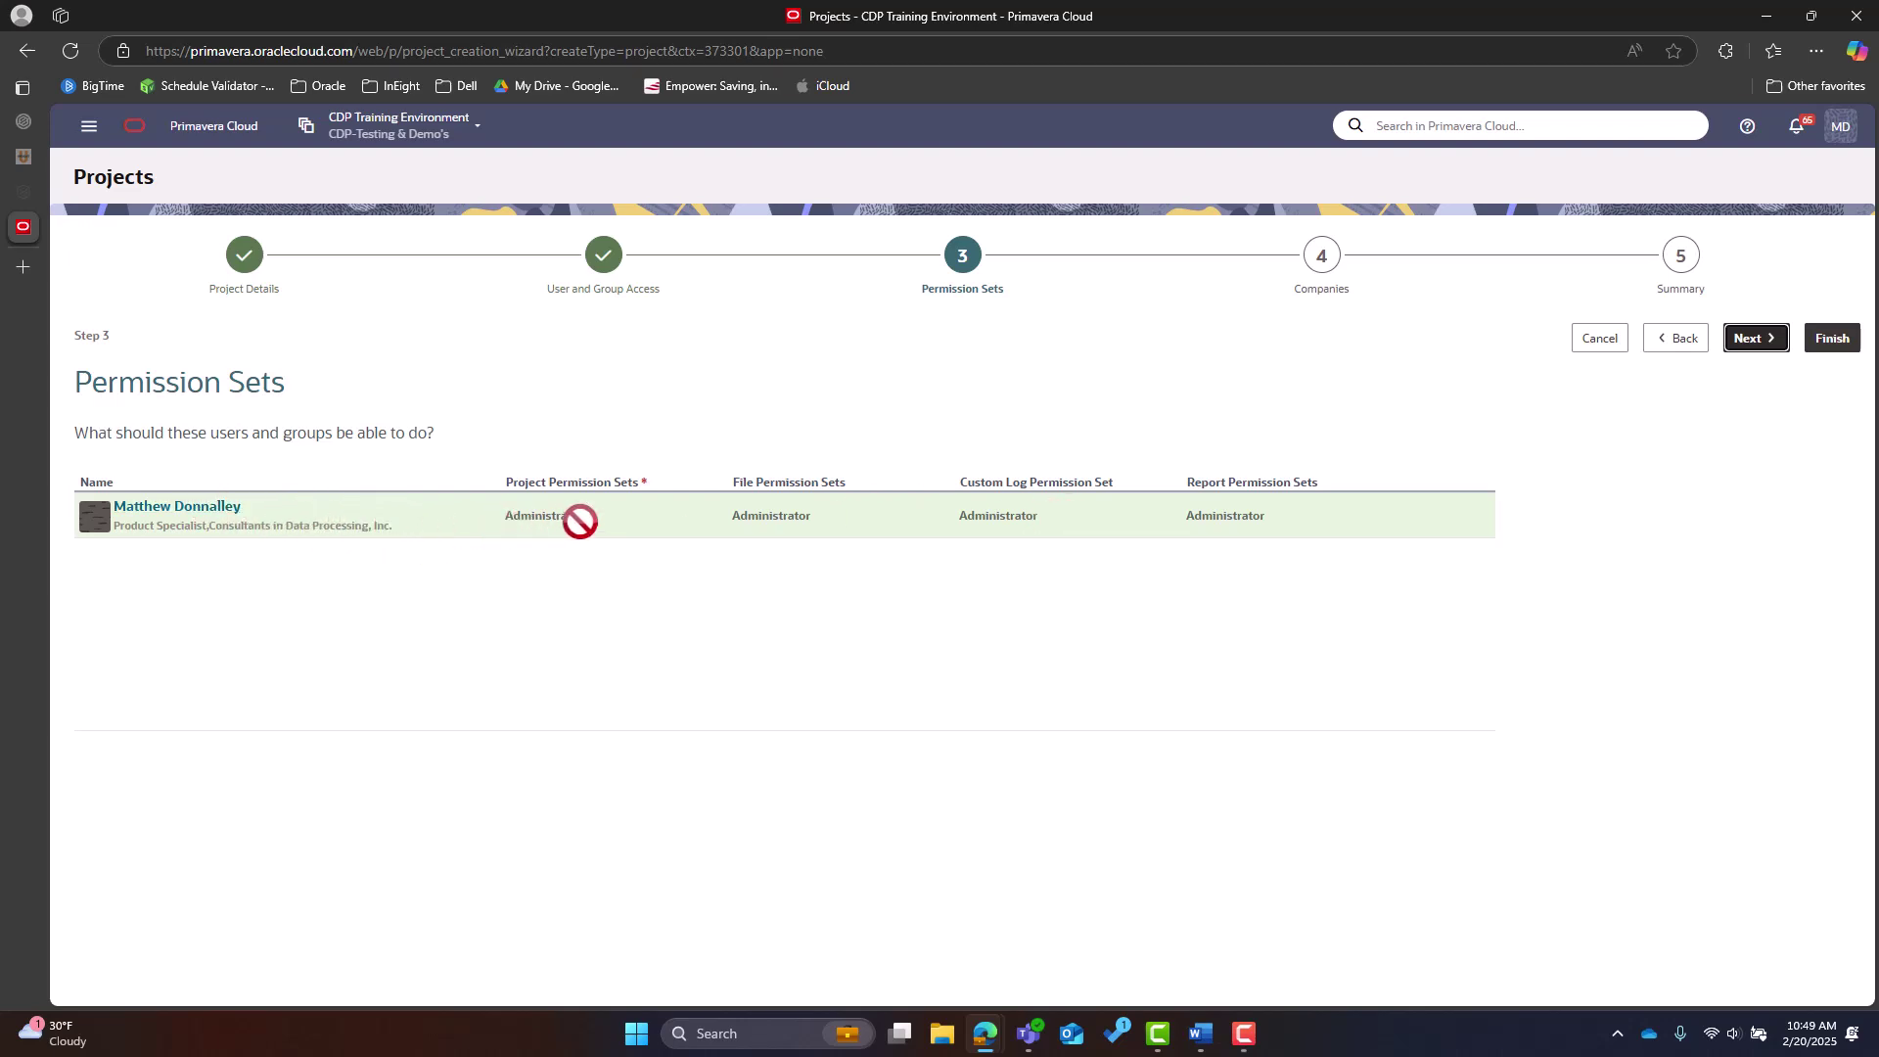
{"action": "left_click", "coordinate": [615, 518]}
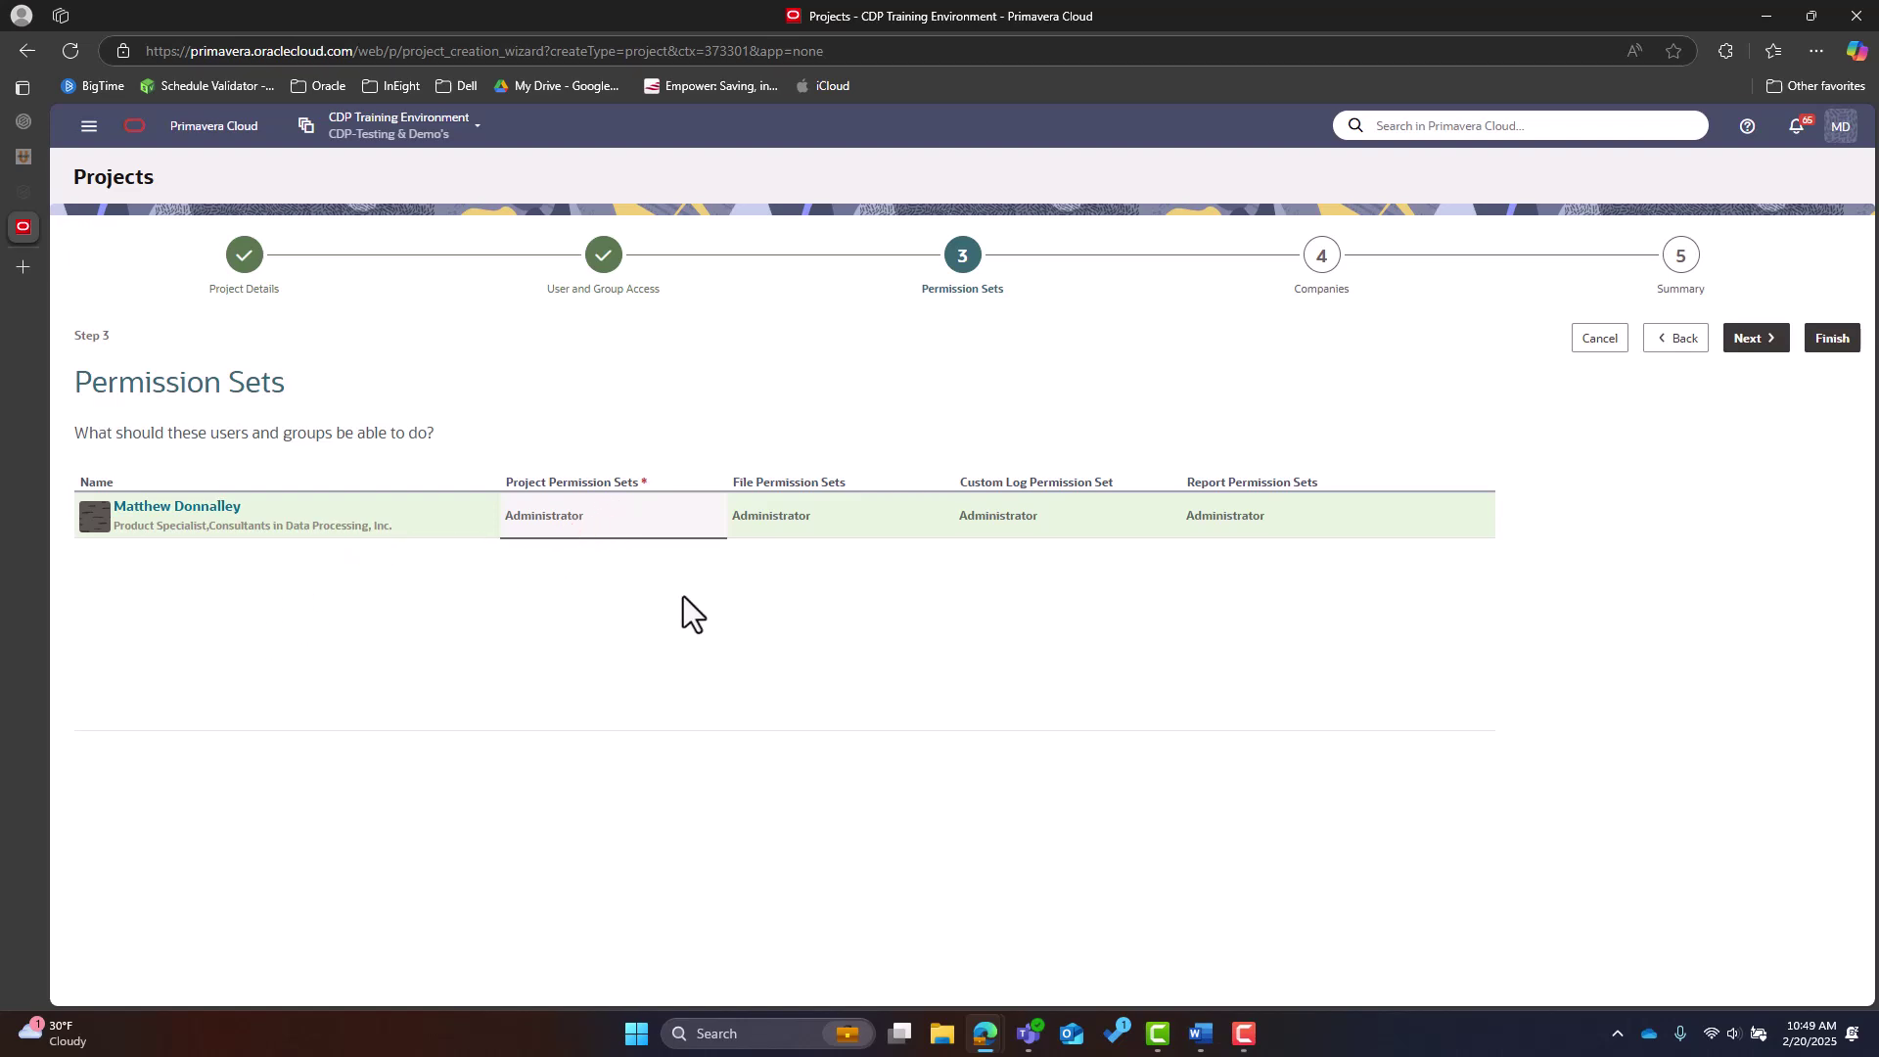
Step: Skip adding companies, review the summary, and create the Shiloh Creek Apartments project
{"action": "left_click", "coordinate": [1755, 338]}
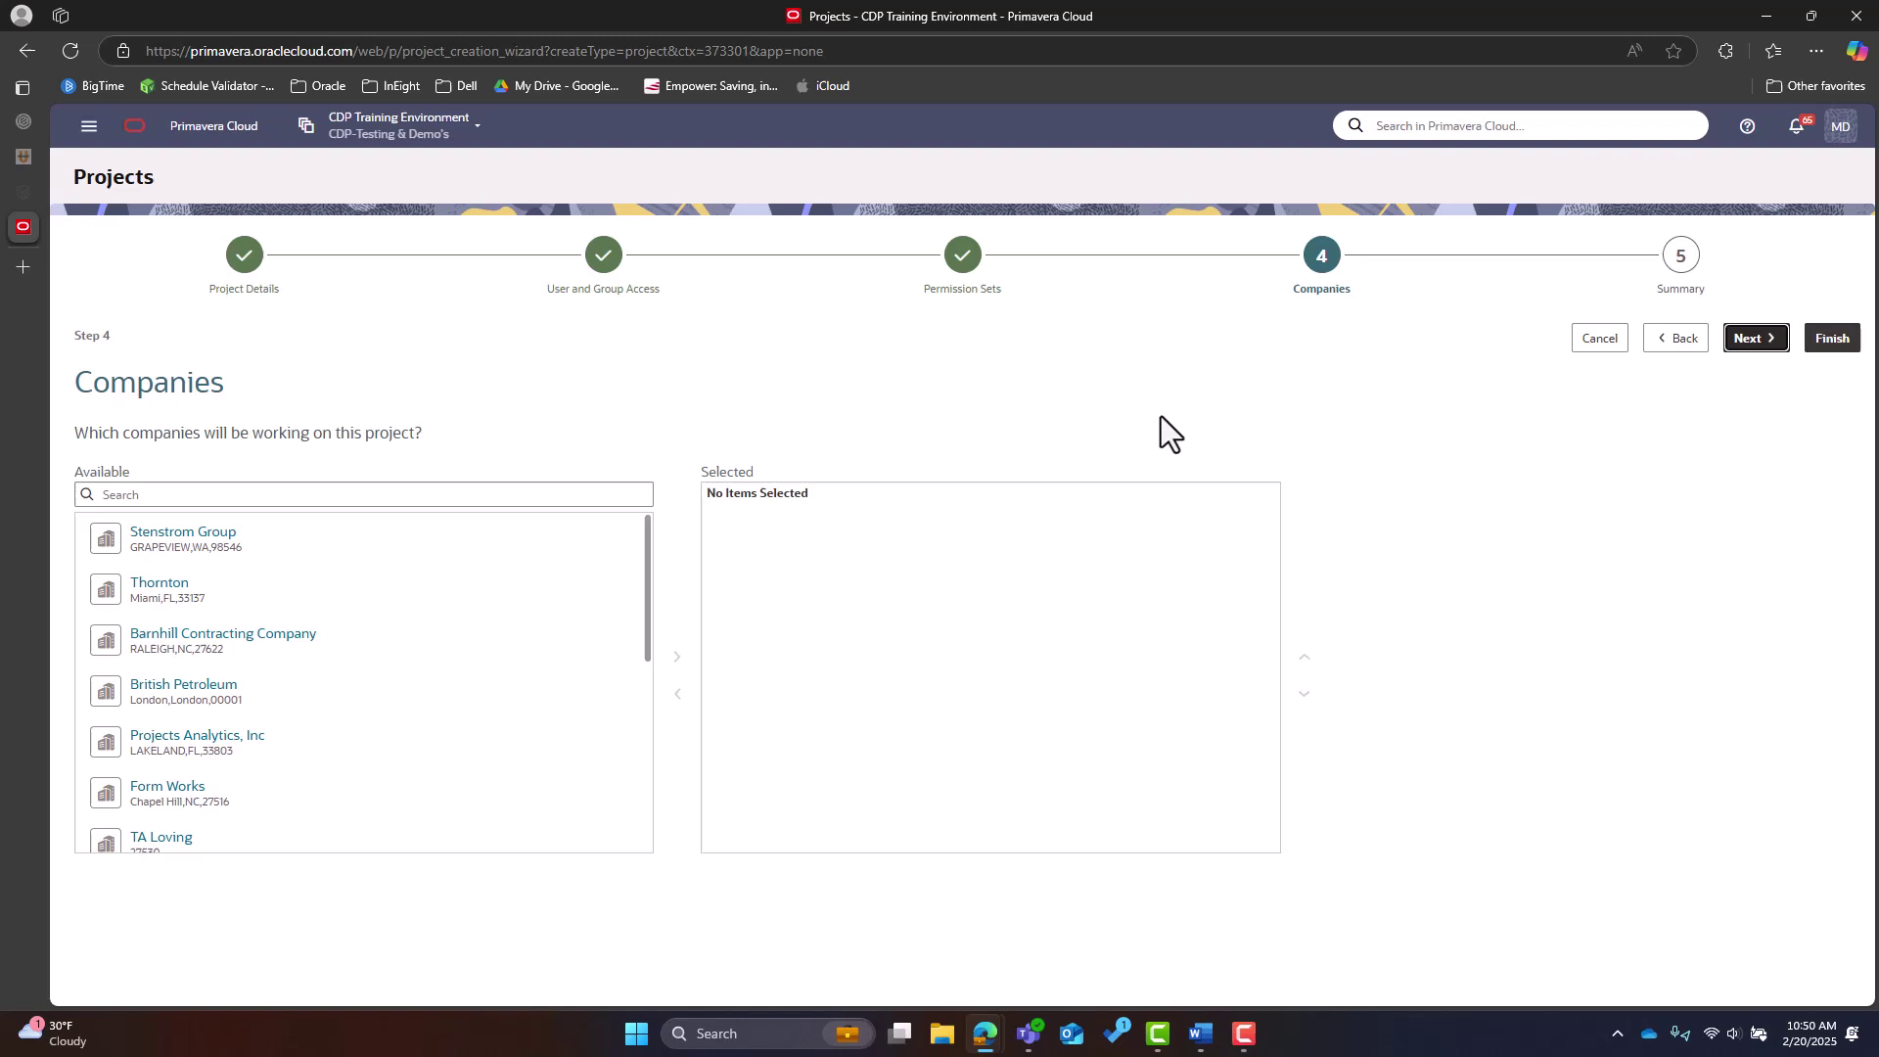
{"action": "left_click", "coordinate": [1756, 338]}
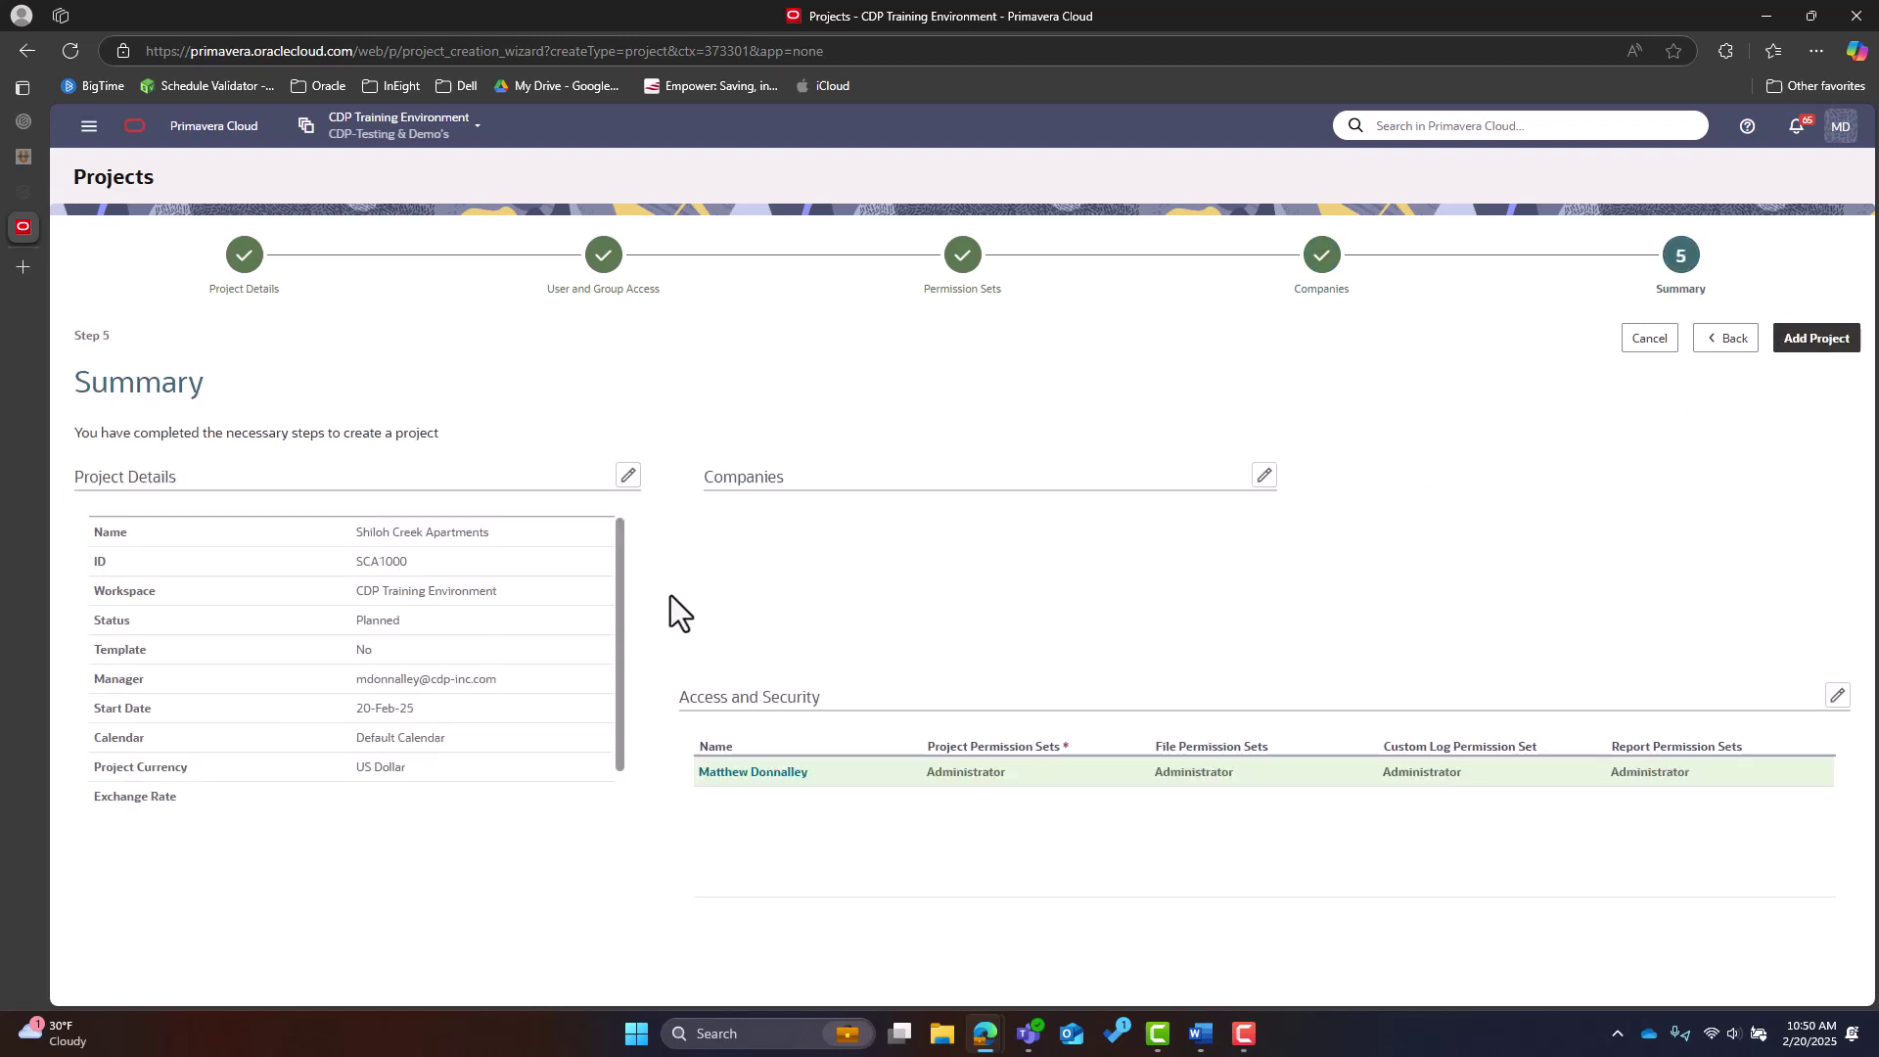
{"action": "scroll", "coordinate": [537, 619], "scroll_direction": "down", "scroll_amount": 2}
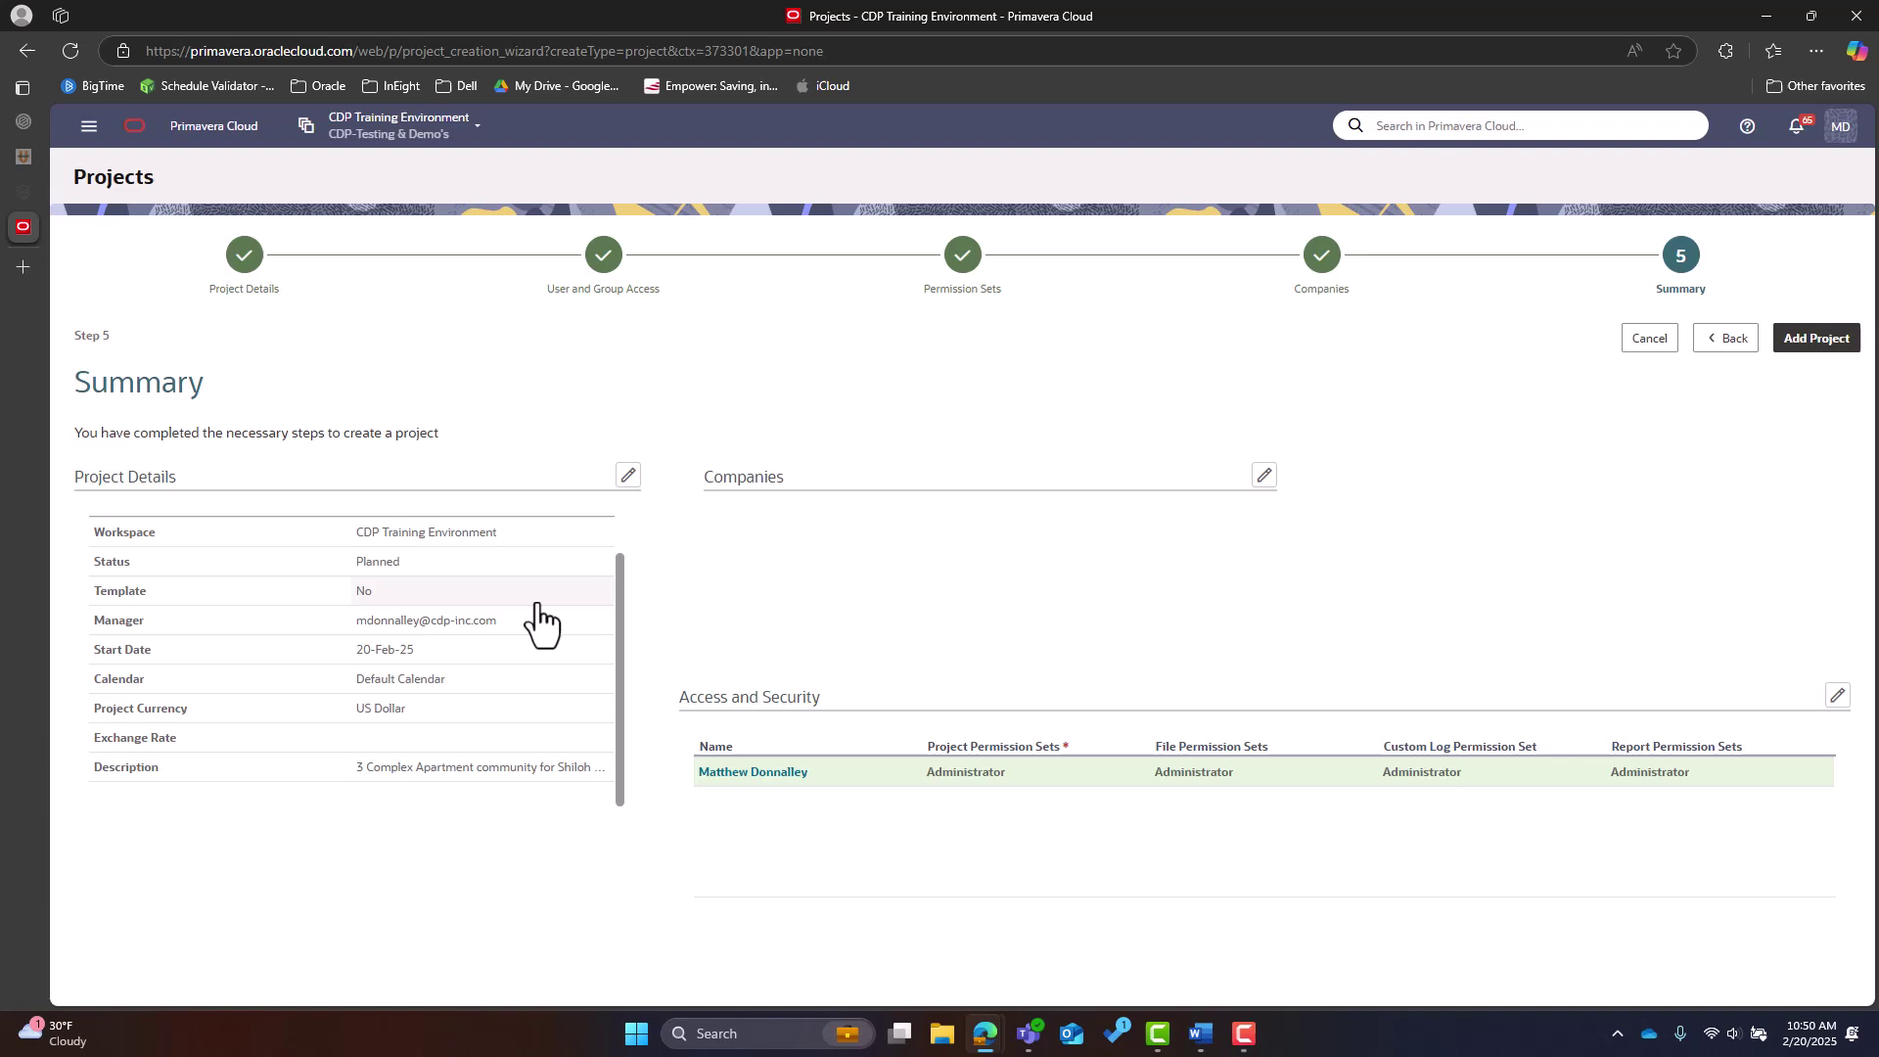
{"action": "scroll", "coordinate": [538, 621], "scroll_direction": "up", "scroll_amount": 2}
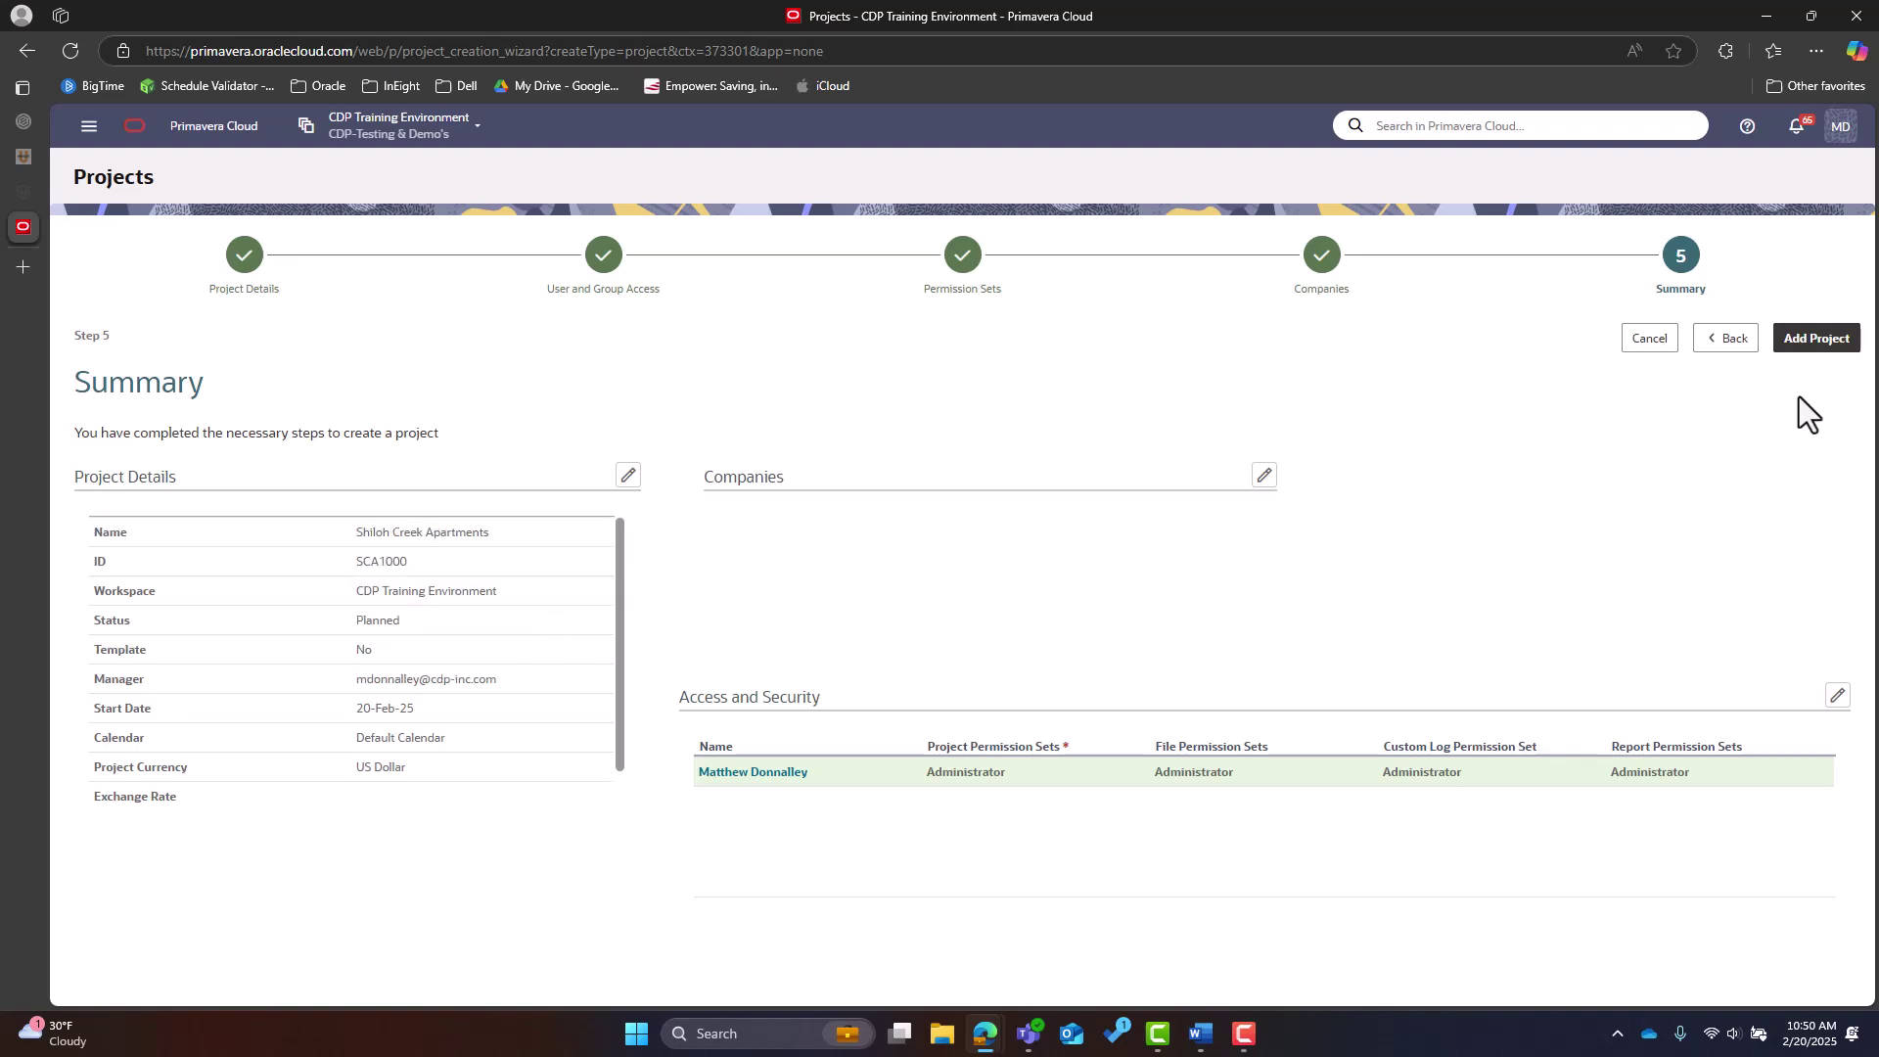
{"action": "left_click", "coordinate": [1822, 353]}
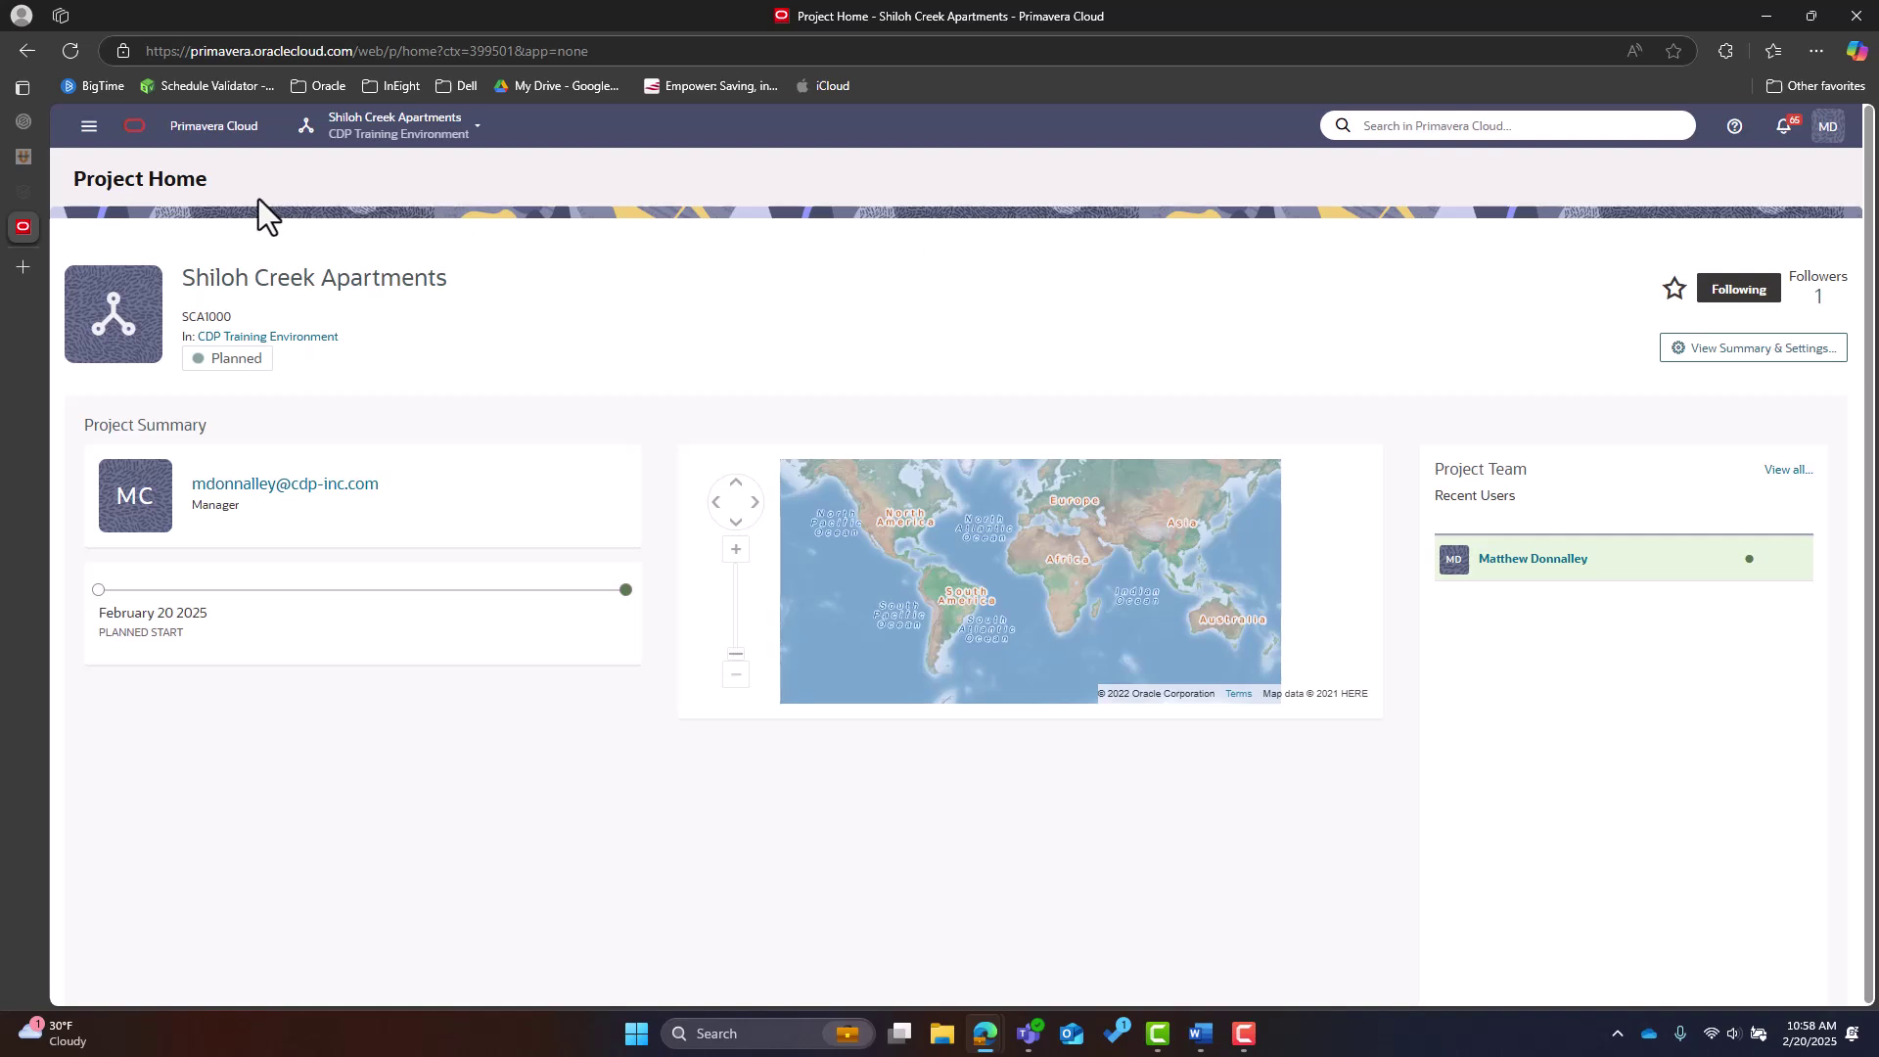
Step: Open the project's Summary & Settings details, showing data date 20-Feb-25 and USD currency
{"action": "left_click", "coordinate": [186, 186]}
{"action": "left_click", "coordinate": [1729, 362]}
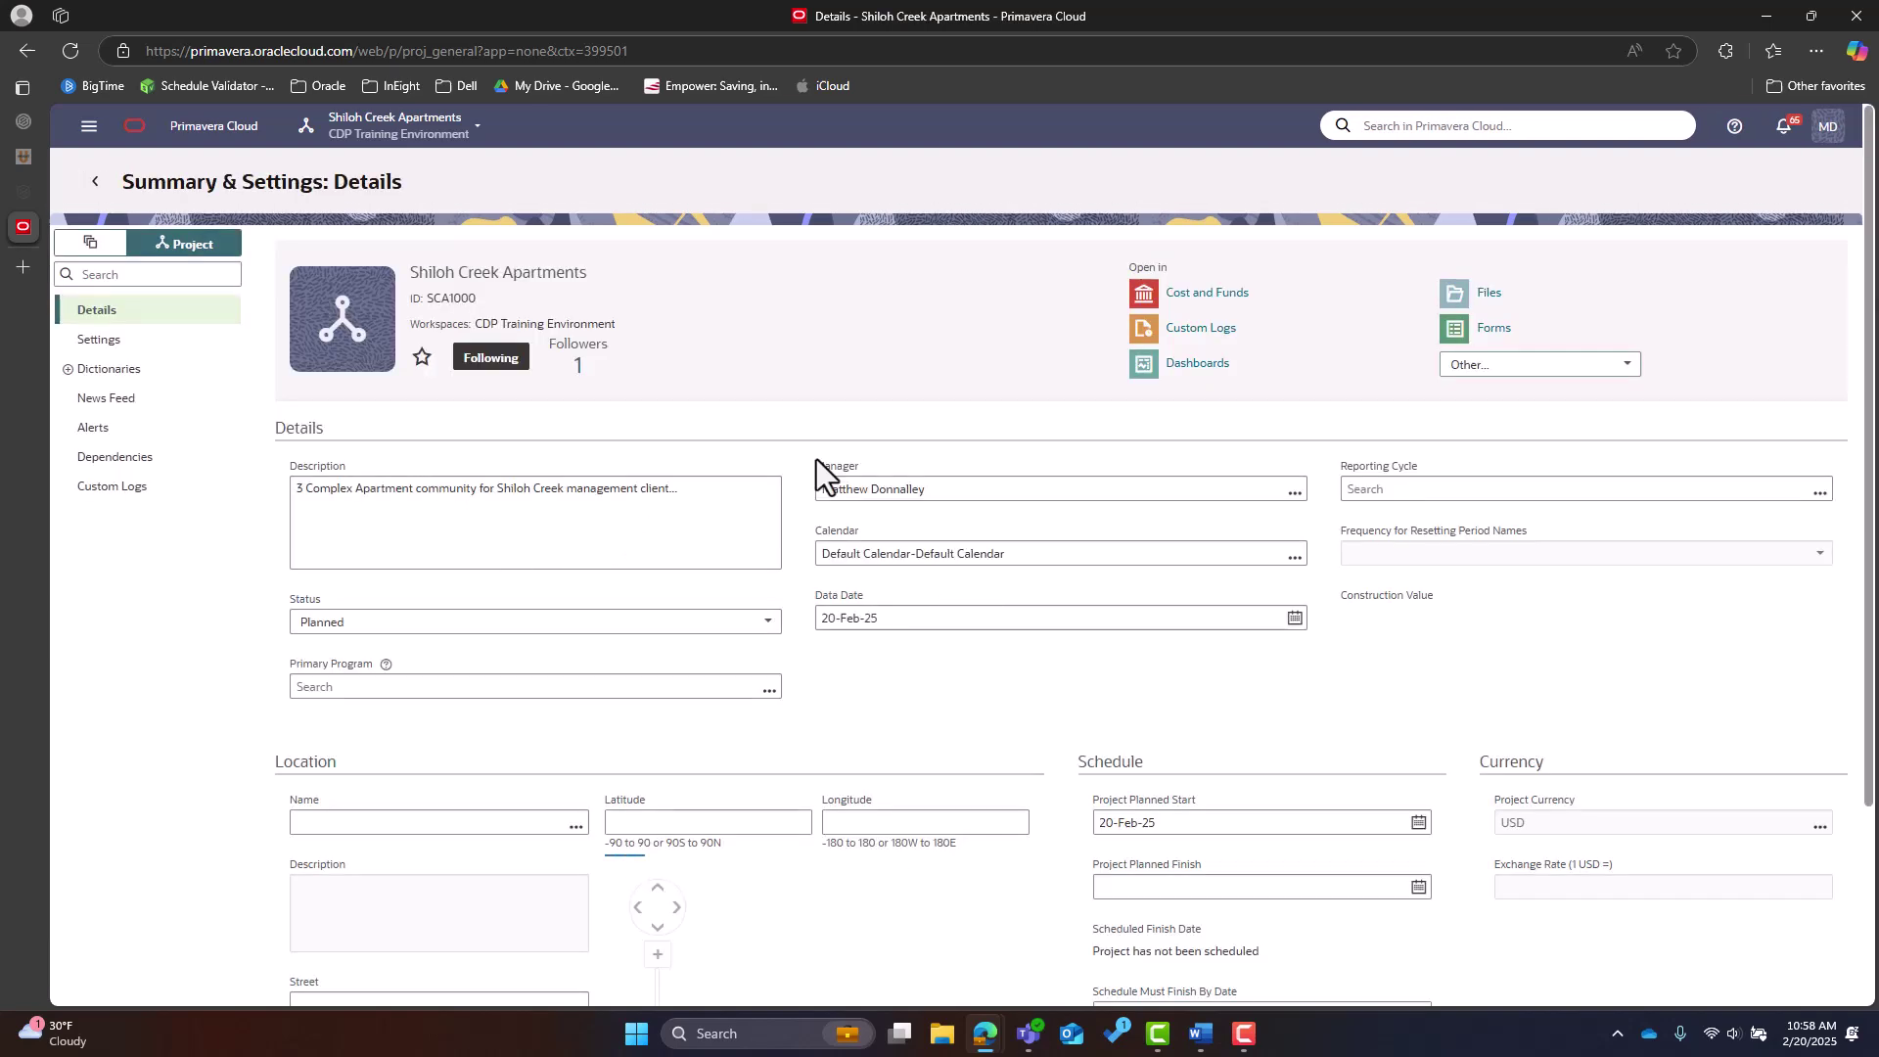
{"action": "scroll", "coordinate": [876, 387], "scroll_direction": "down", "scroll_amount": 2}
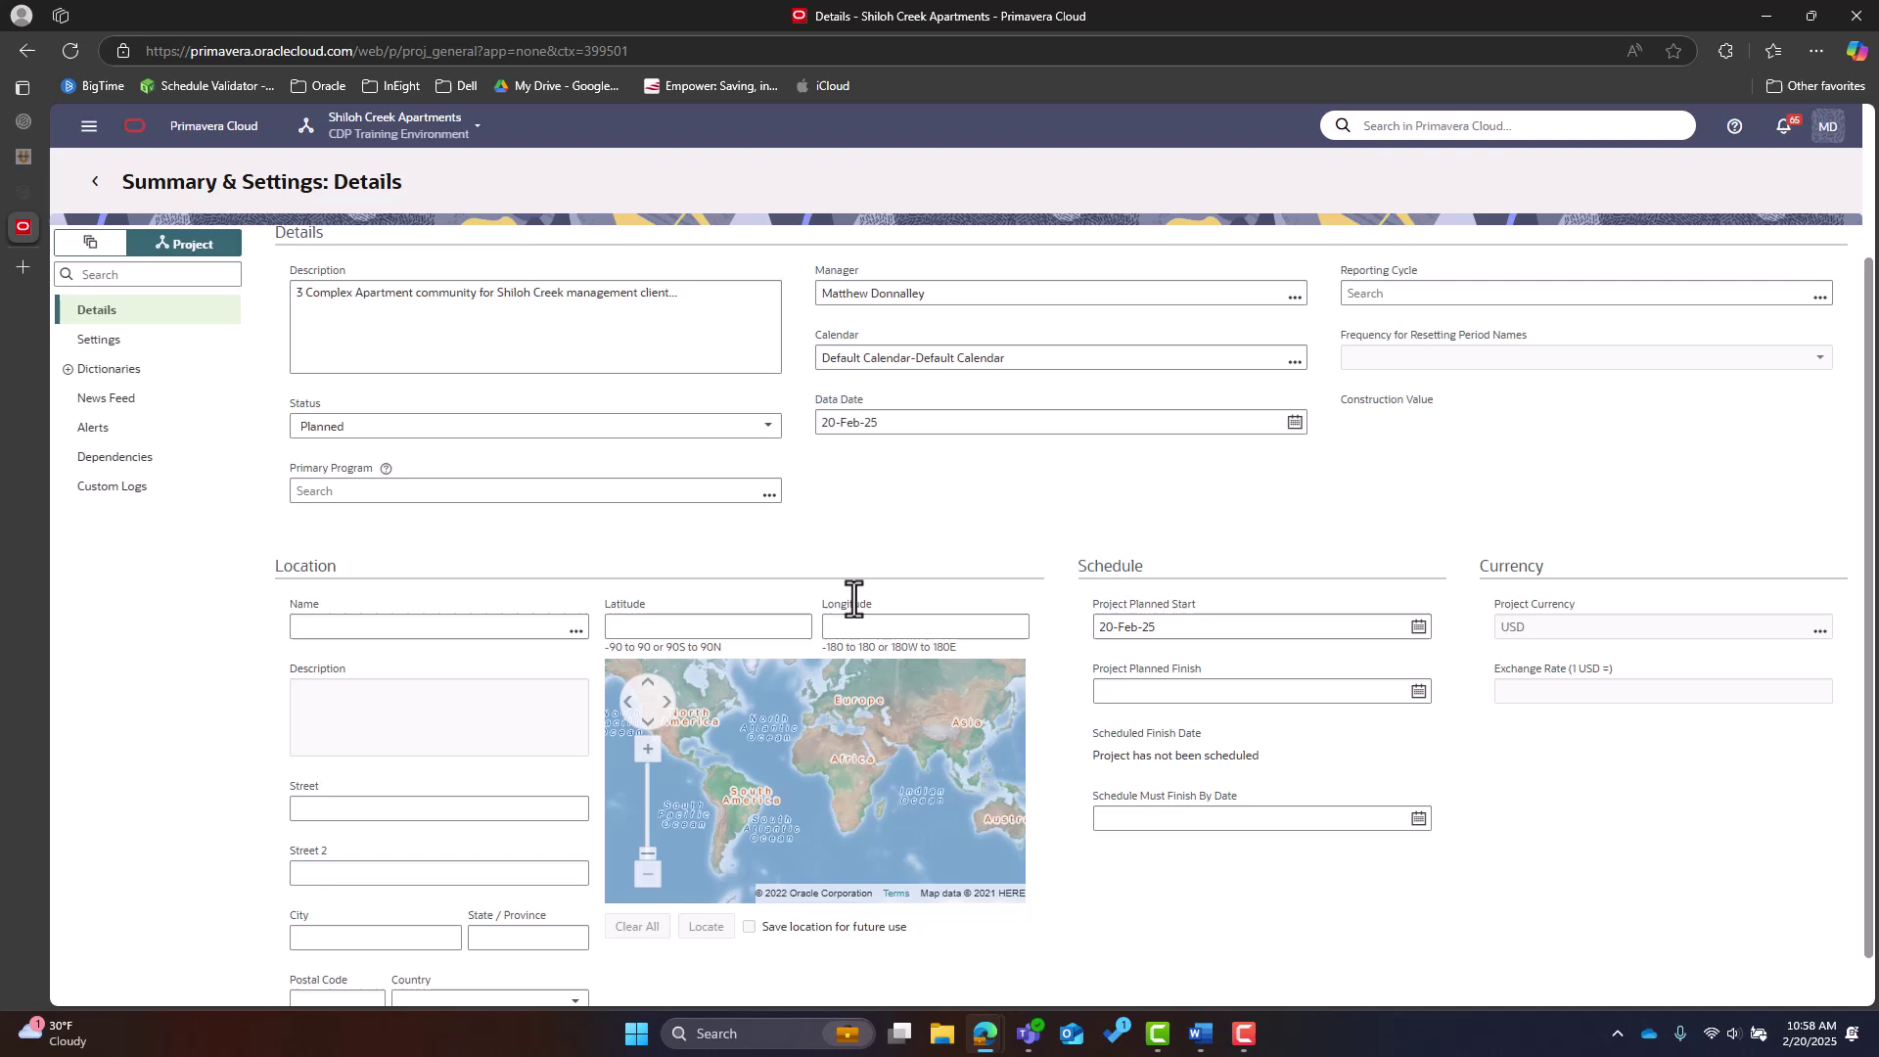
{"action": "left_click", "coordinate": [1103, 628]}
{"action": "scroll", "coordinate": [938, 476], "scroll_direction": "down", "scroll_amount": 1}
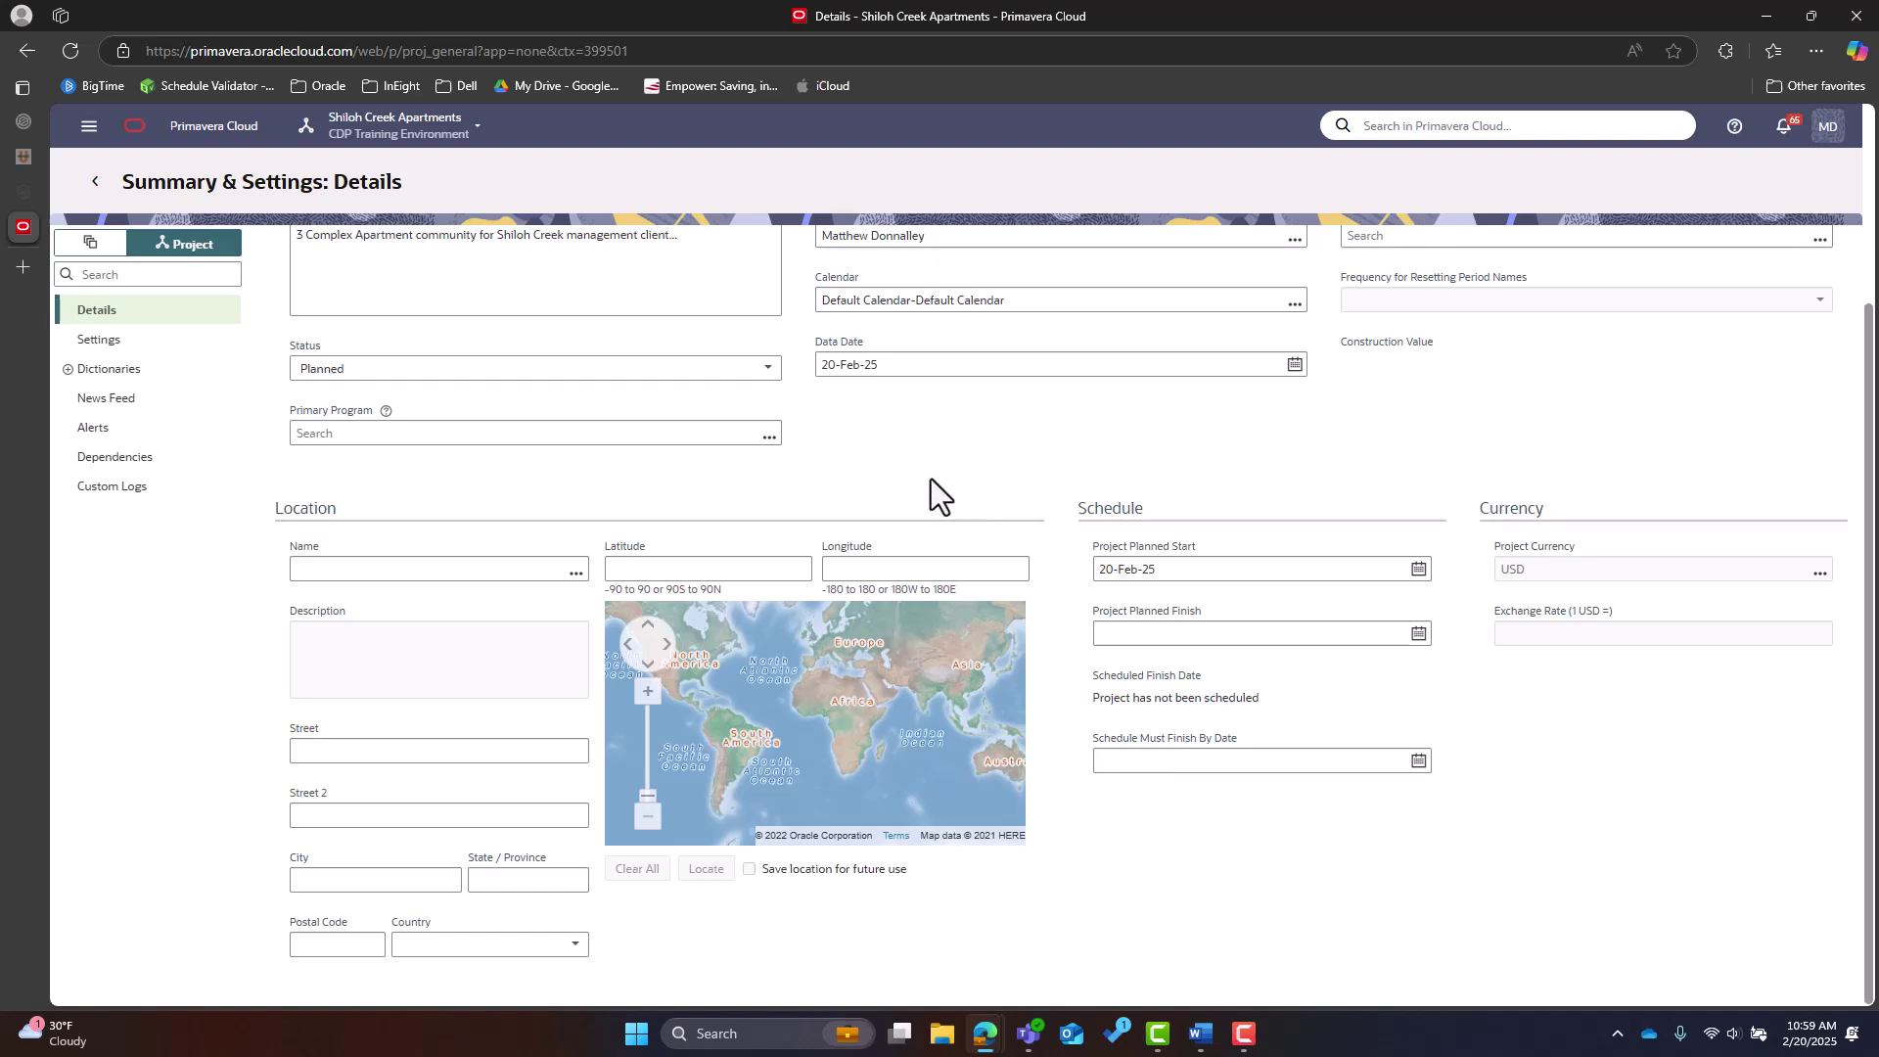
Step: In project settings, define critical activities by Longest Path instead of Total Float and save
{"action": "left_click", "coordinate": [142, 342]}
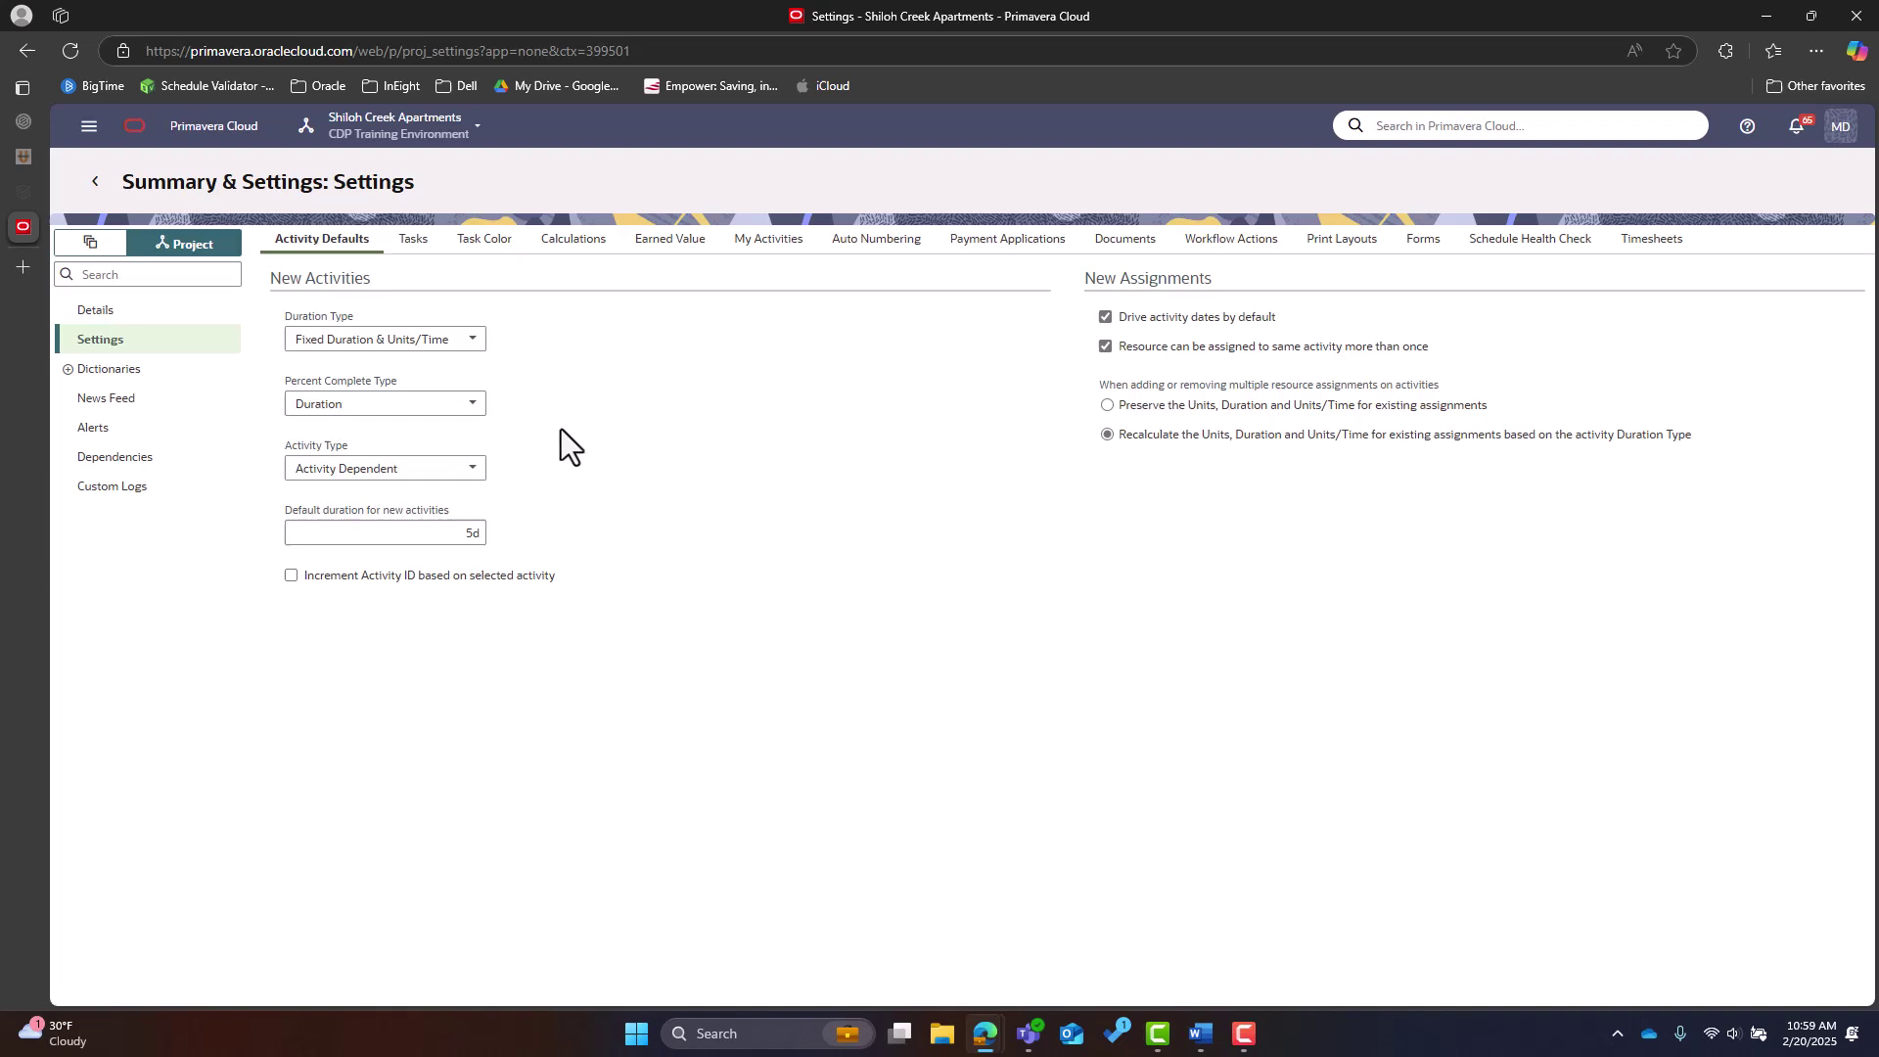
{"action": "left_click", "coordinate": [419, 244]}
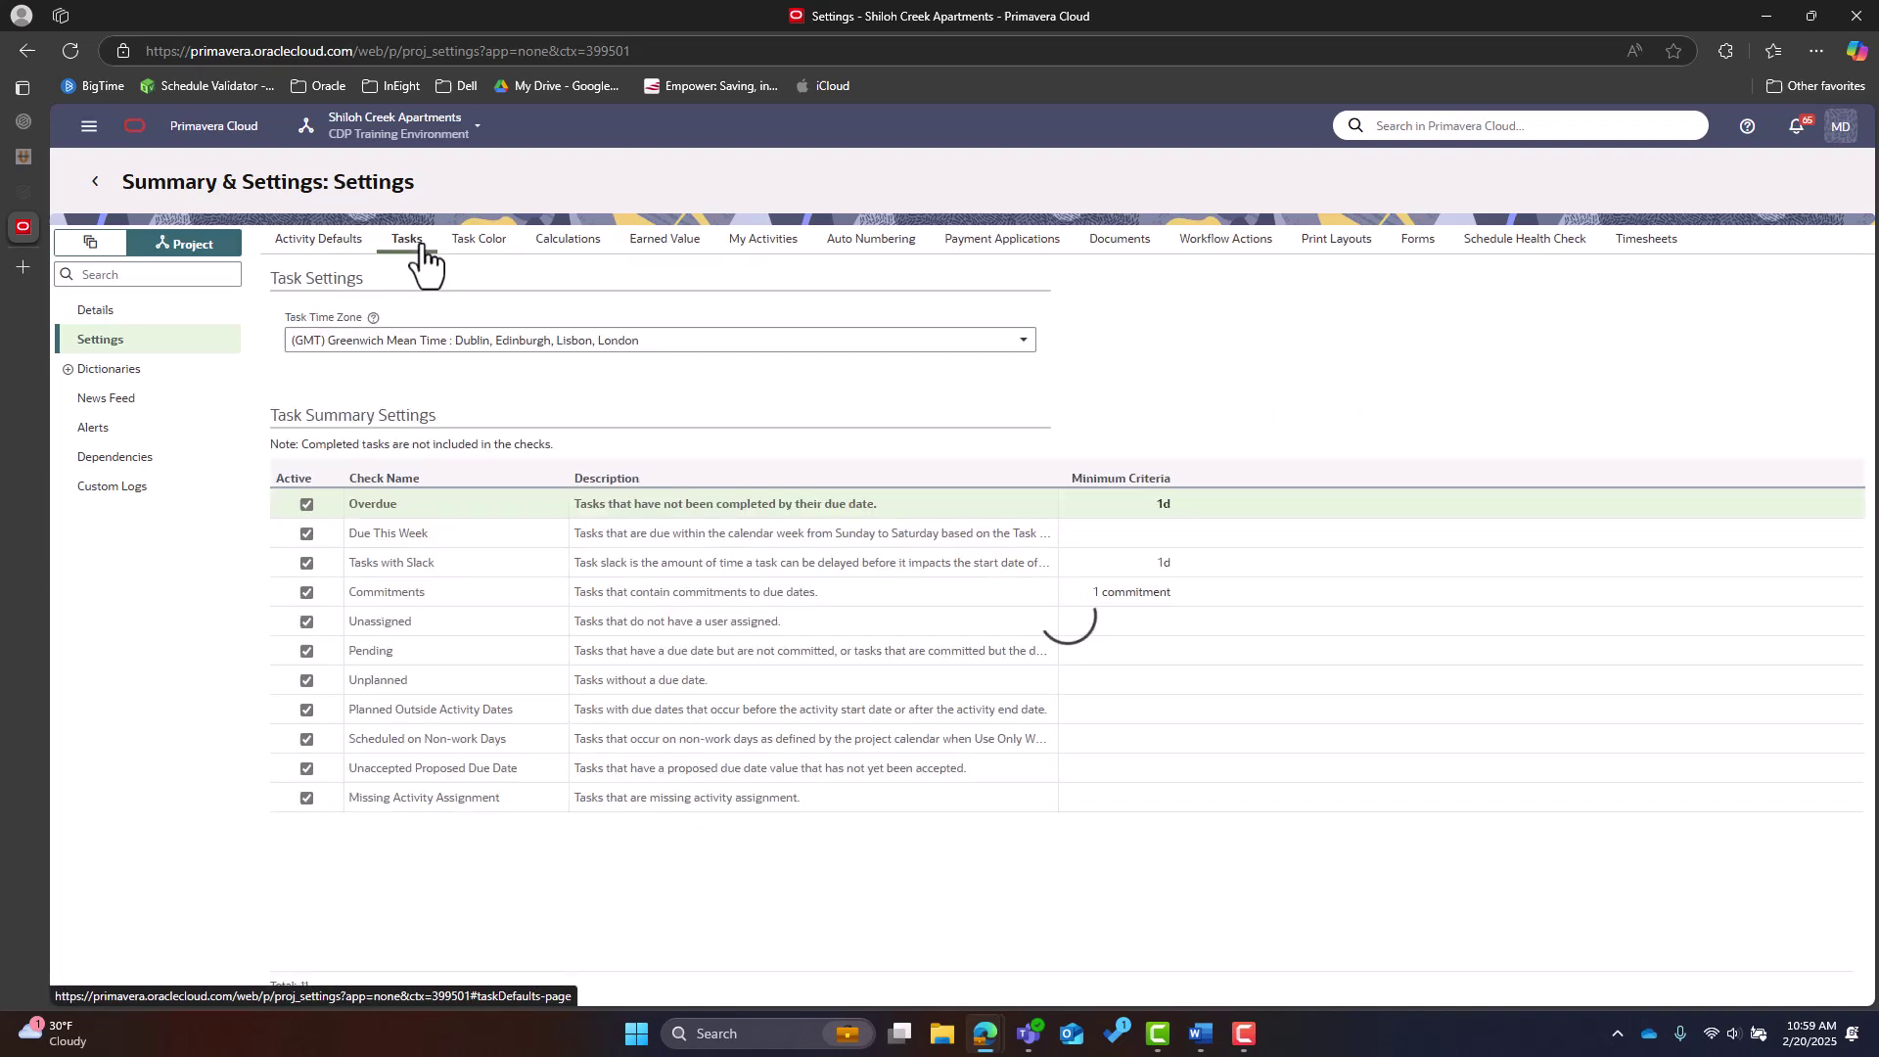
{"action": "left_click", "coordinate": [483, 250]}
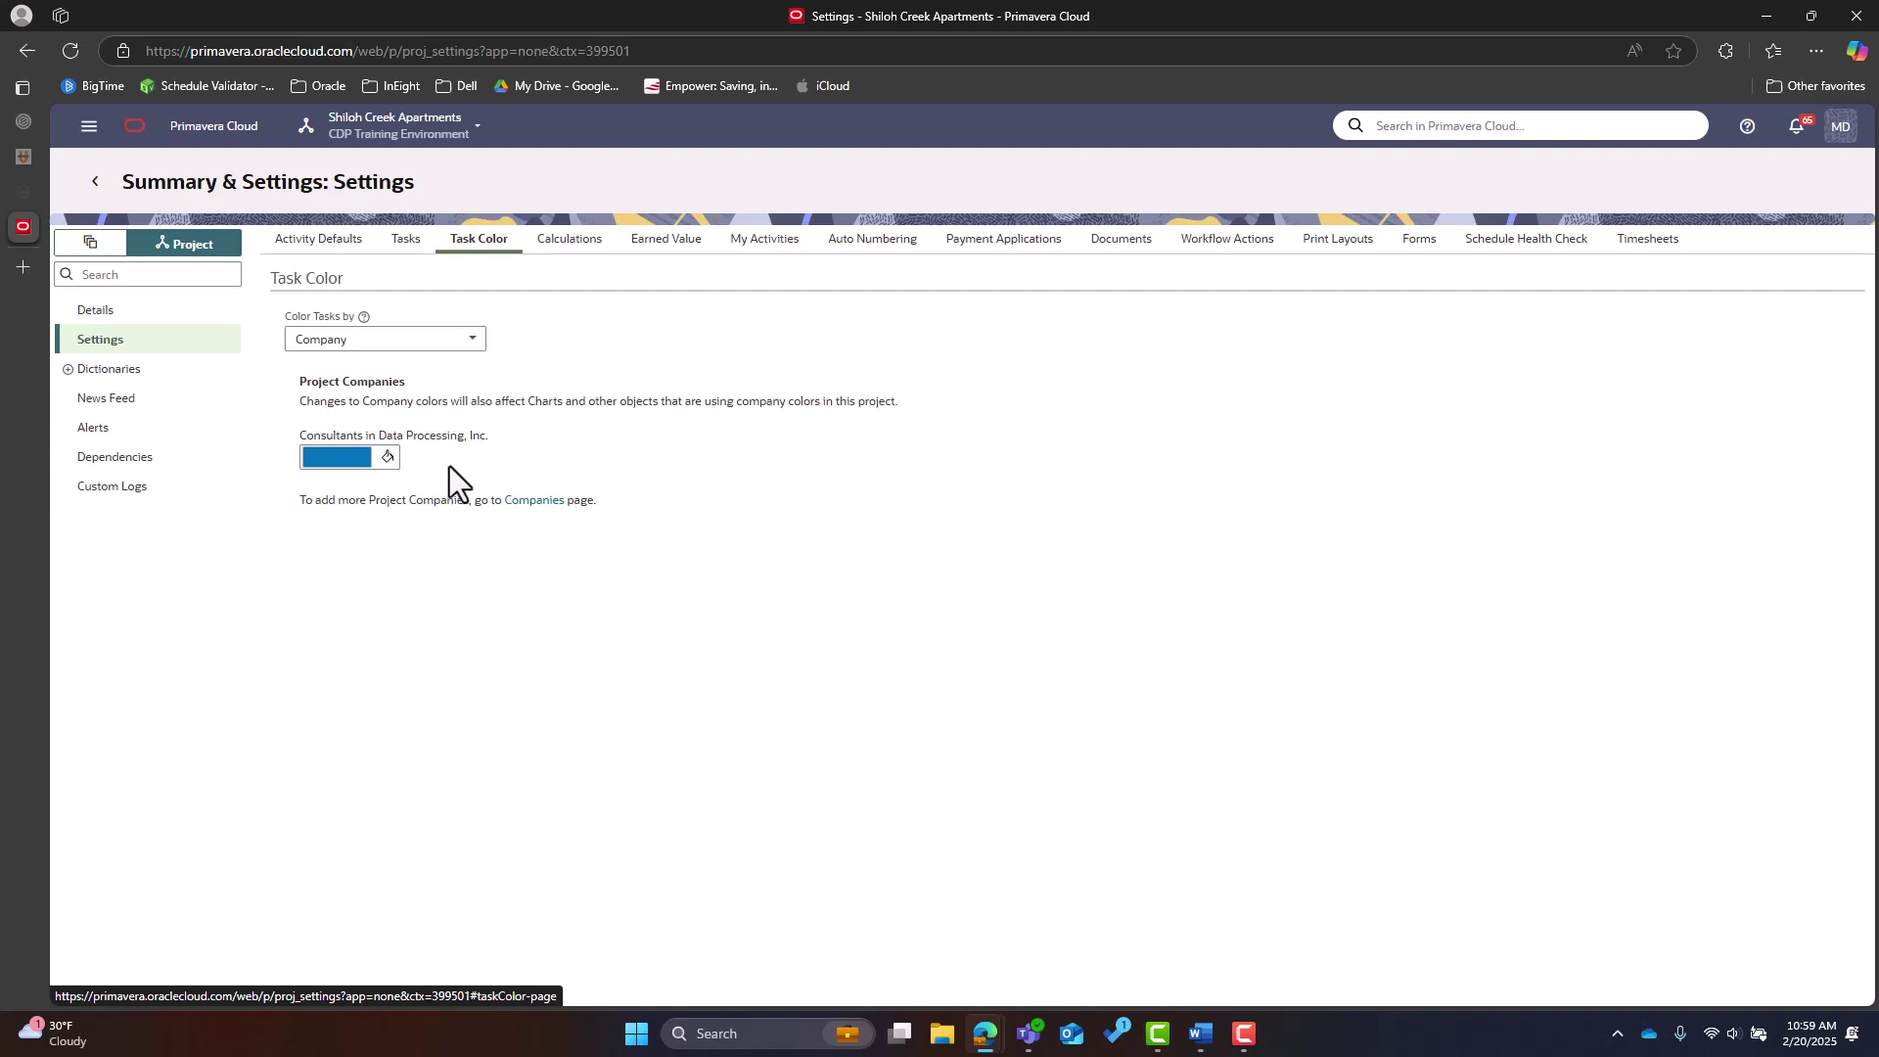
{"action": "left_click", "coordinate": [576, 248]}
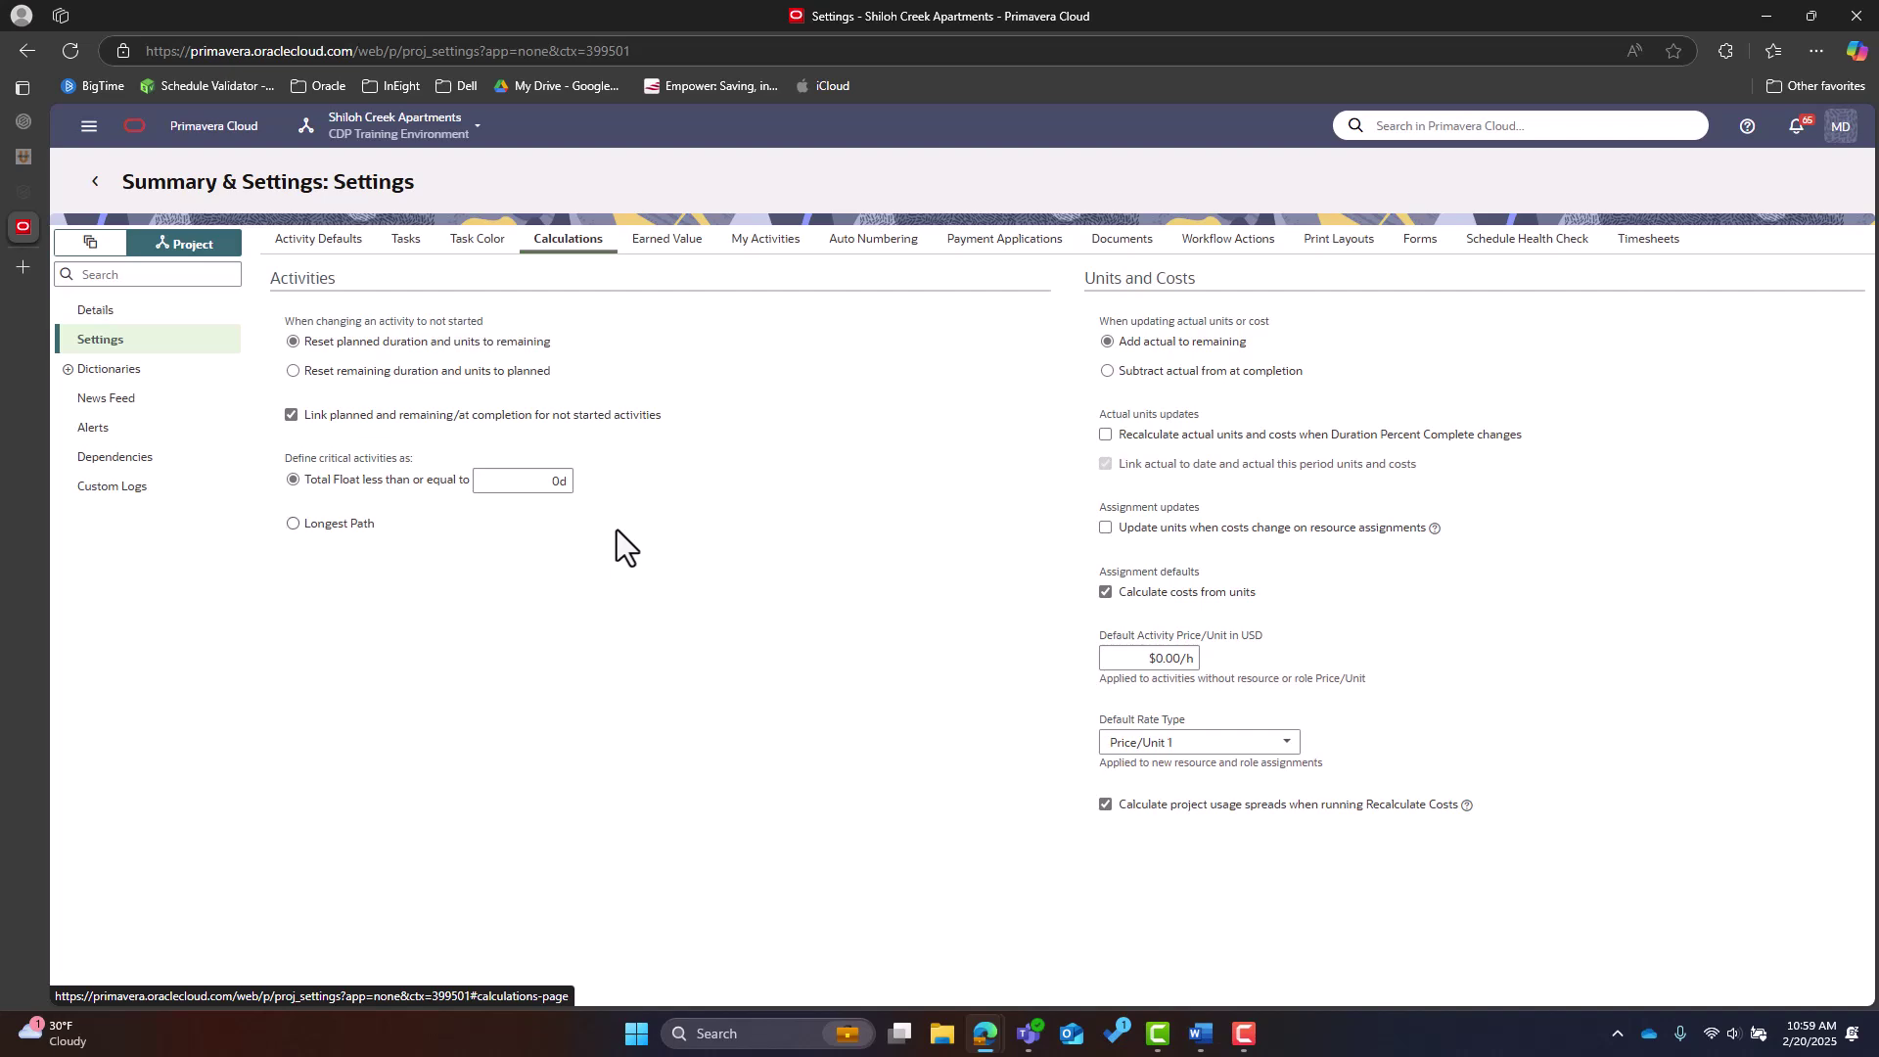
{"action": "left_click", "coordinate": [293, 524]}
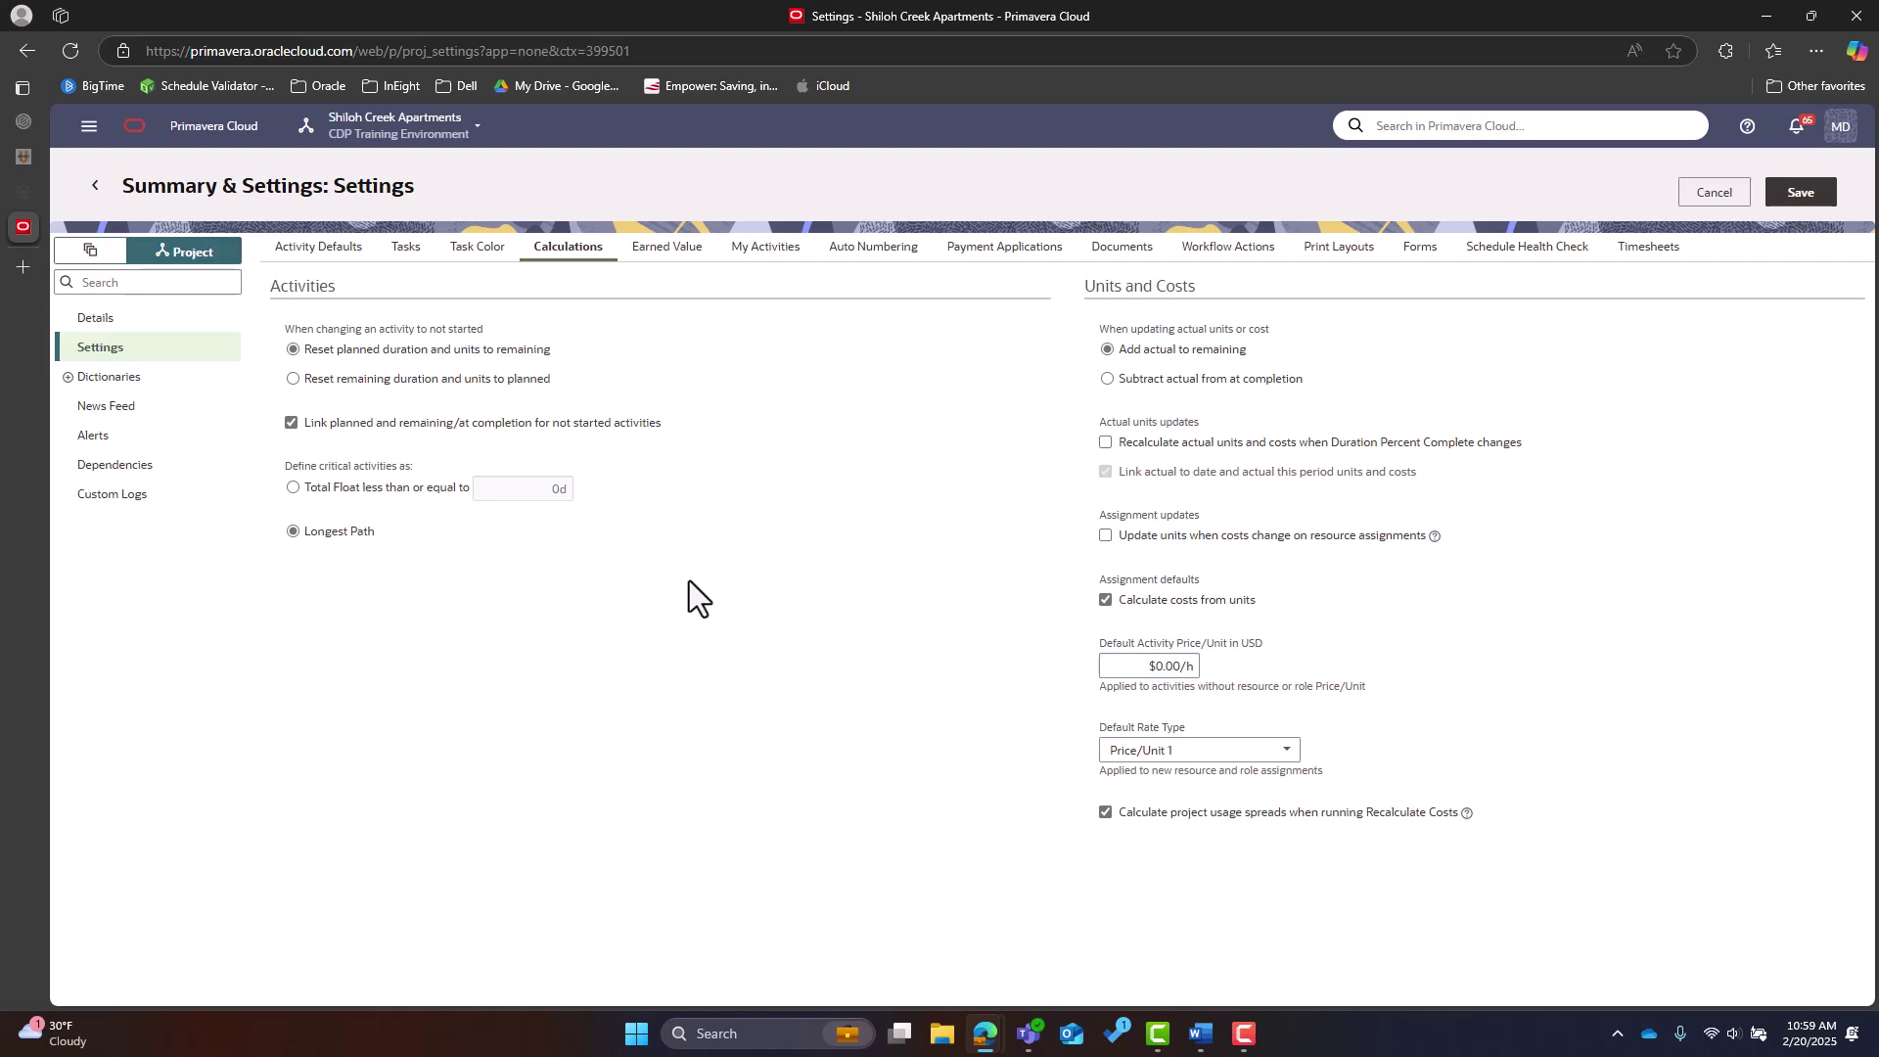
{"action": "left_click", "coordinate": [1804, 204]}
{"action": "left_click", "coordinate": [1804, 204]}
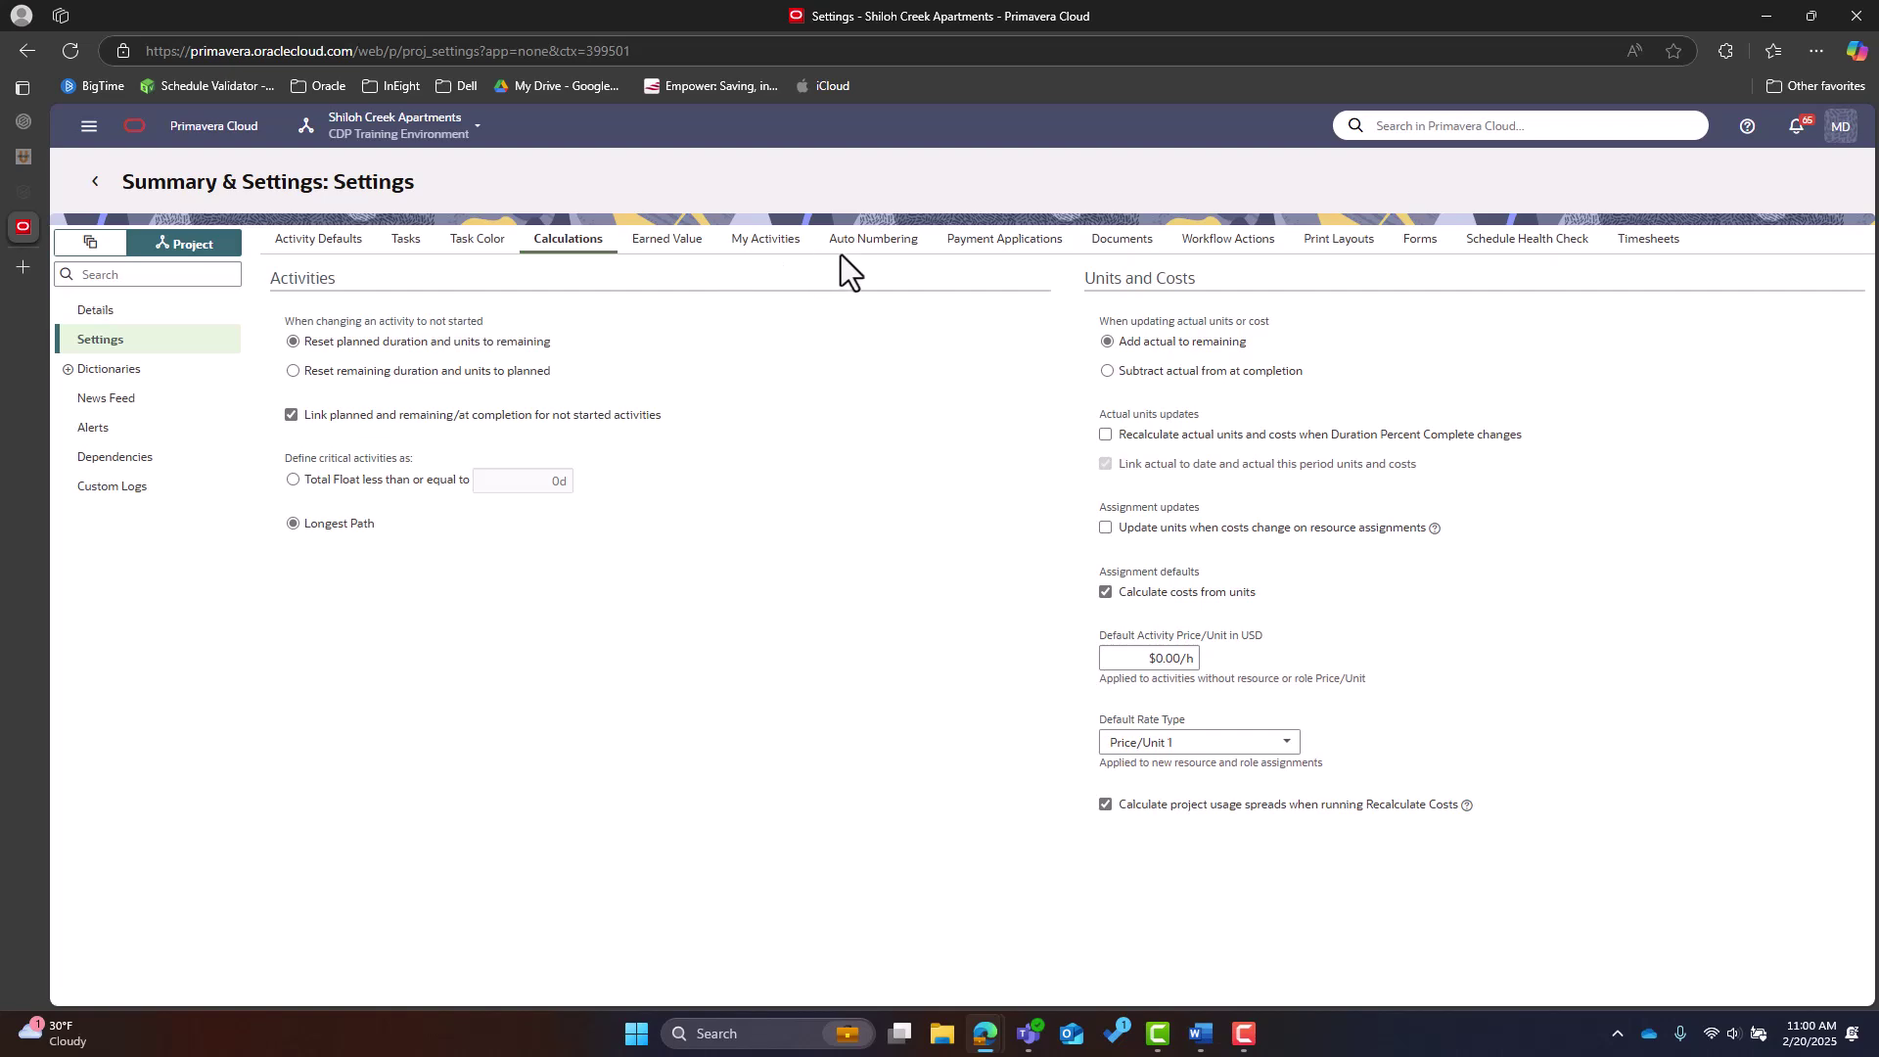
Step: Set the Activity auto-numbering prefix to SCA-, previewing SCA-1000, and save
{"action": "left_click", "coordinate": [867, 253]}
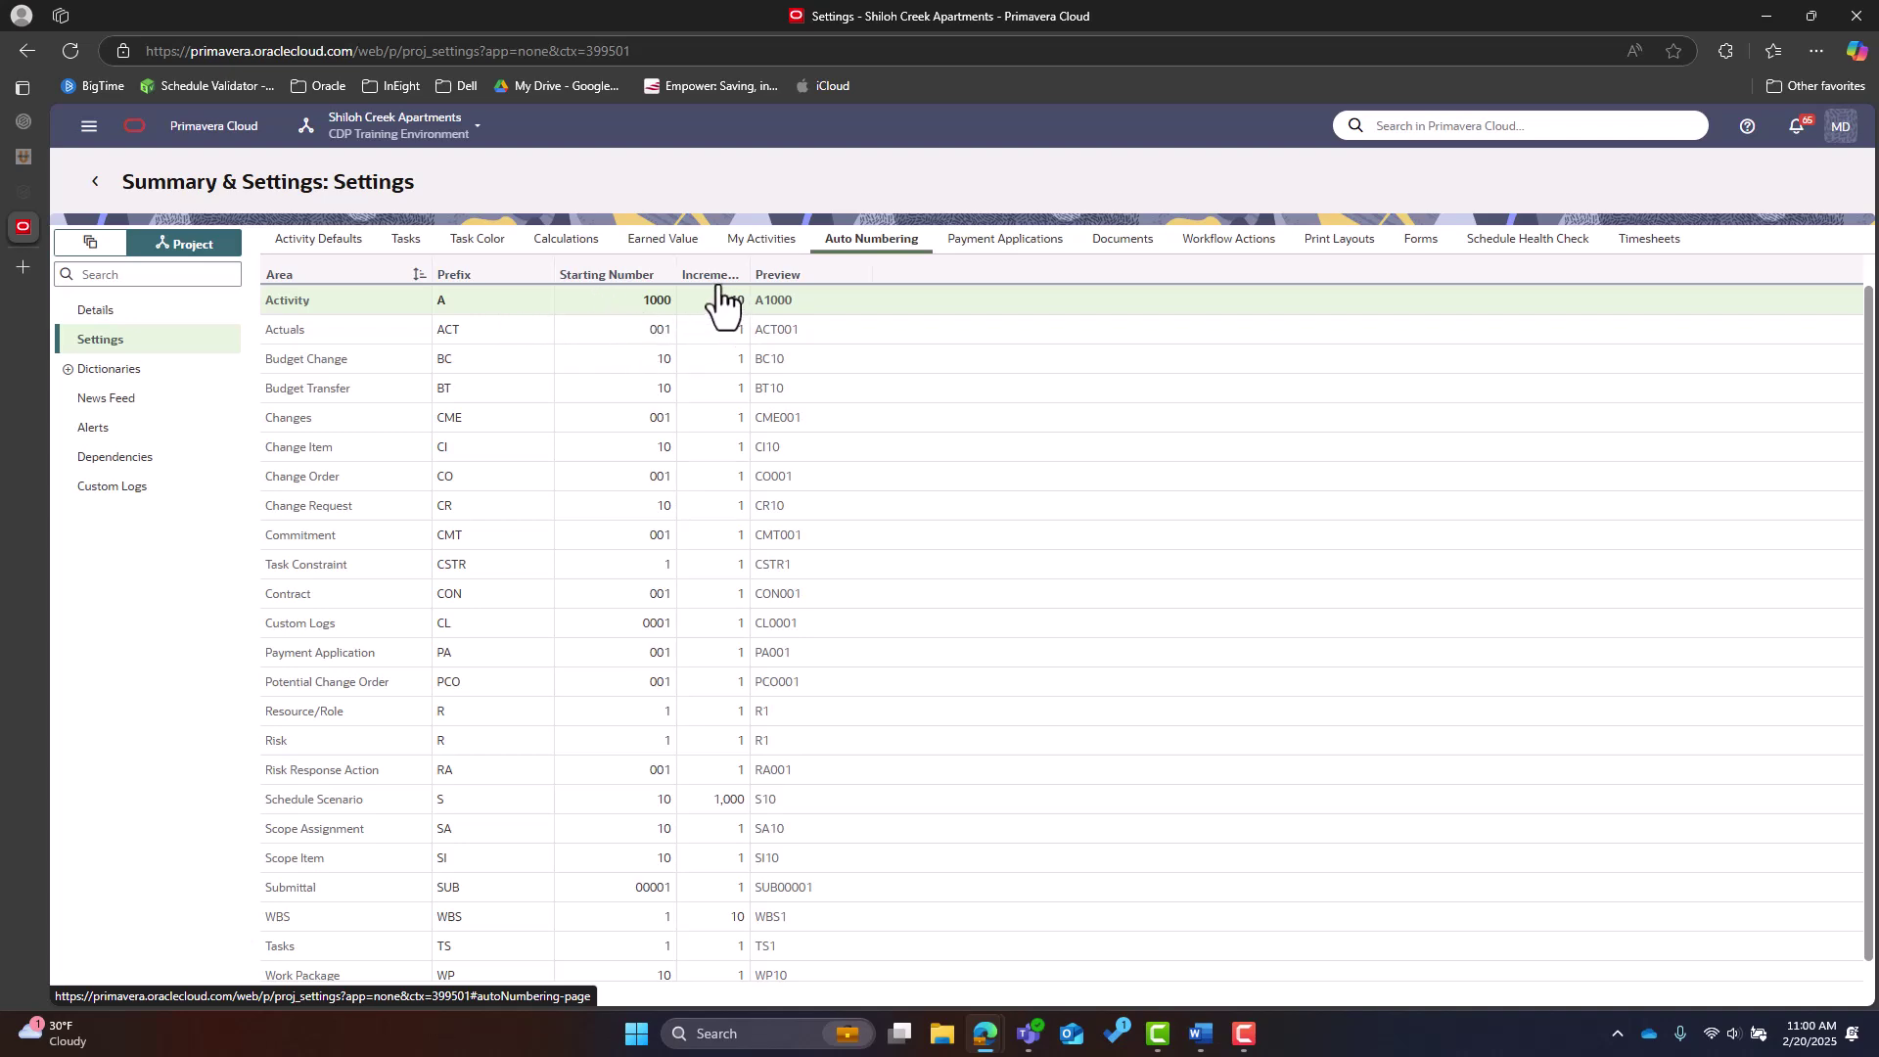
{"action": "left_click", "coordinate": [501, 302]}
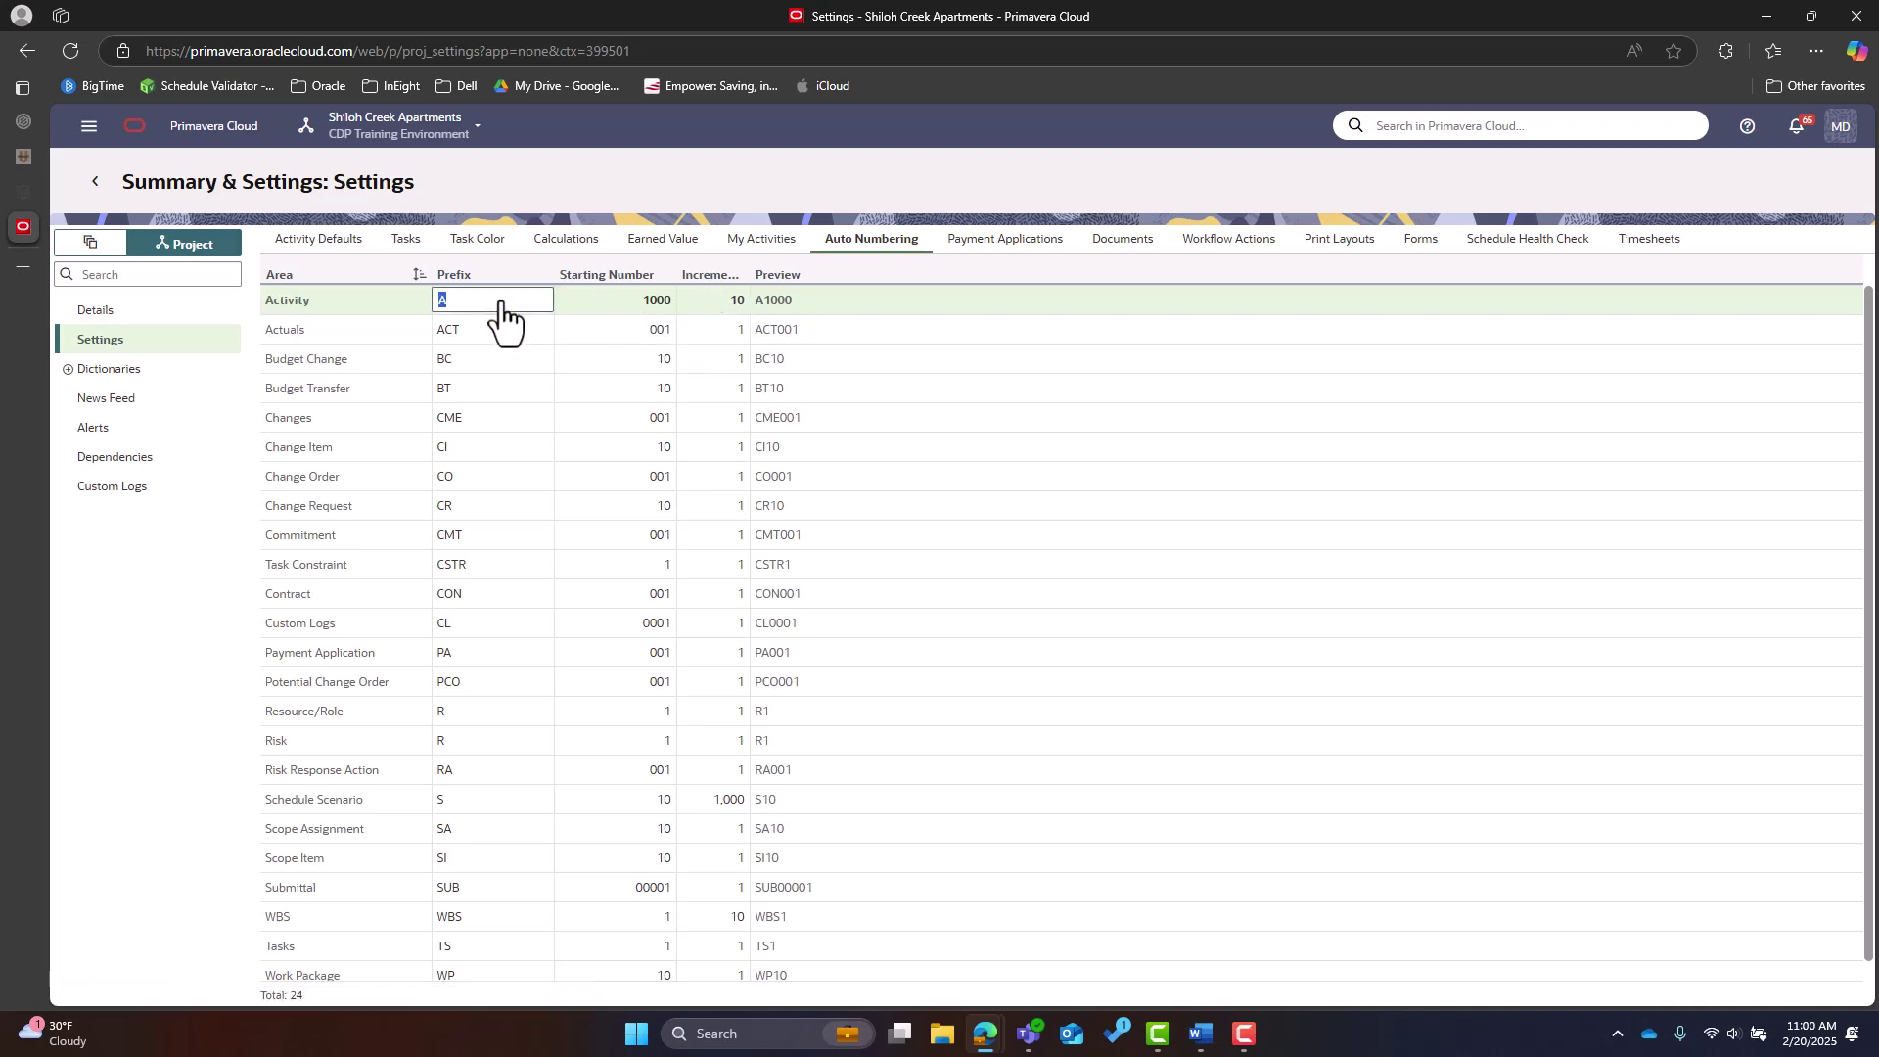
{"action": "type", "text": "SCA-"}
{"action": "left_click", "coordinate": [862, 245]}
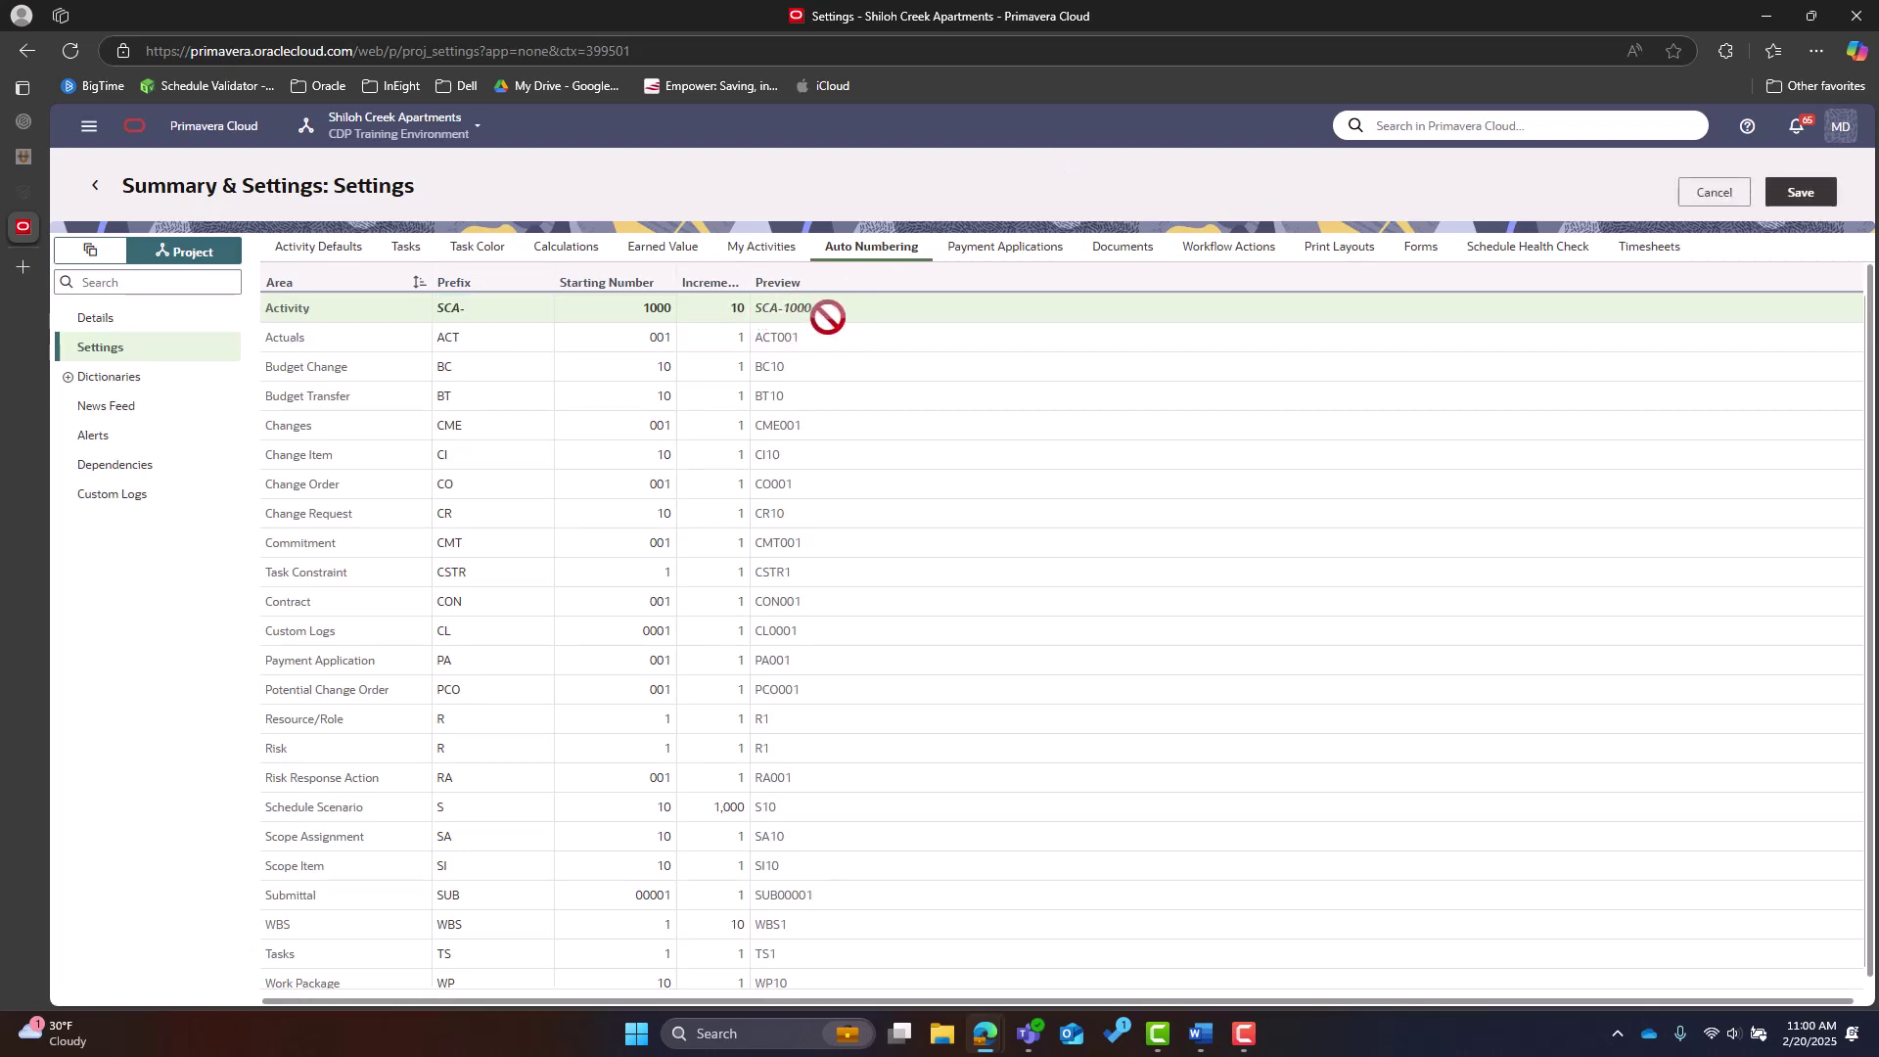
{"action": "left_click", "coordinate": [1801, 192]}
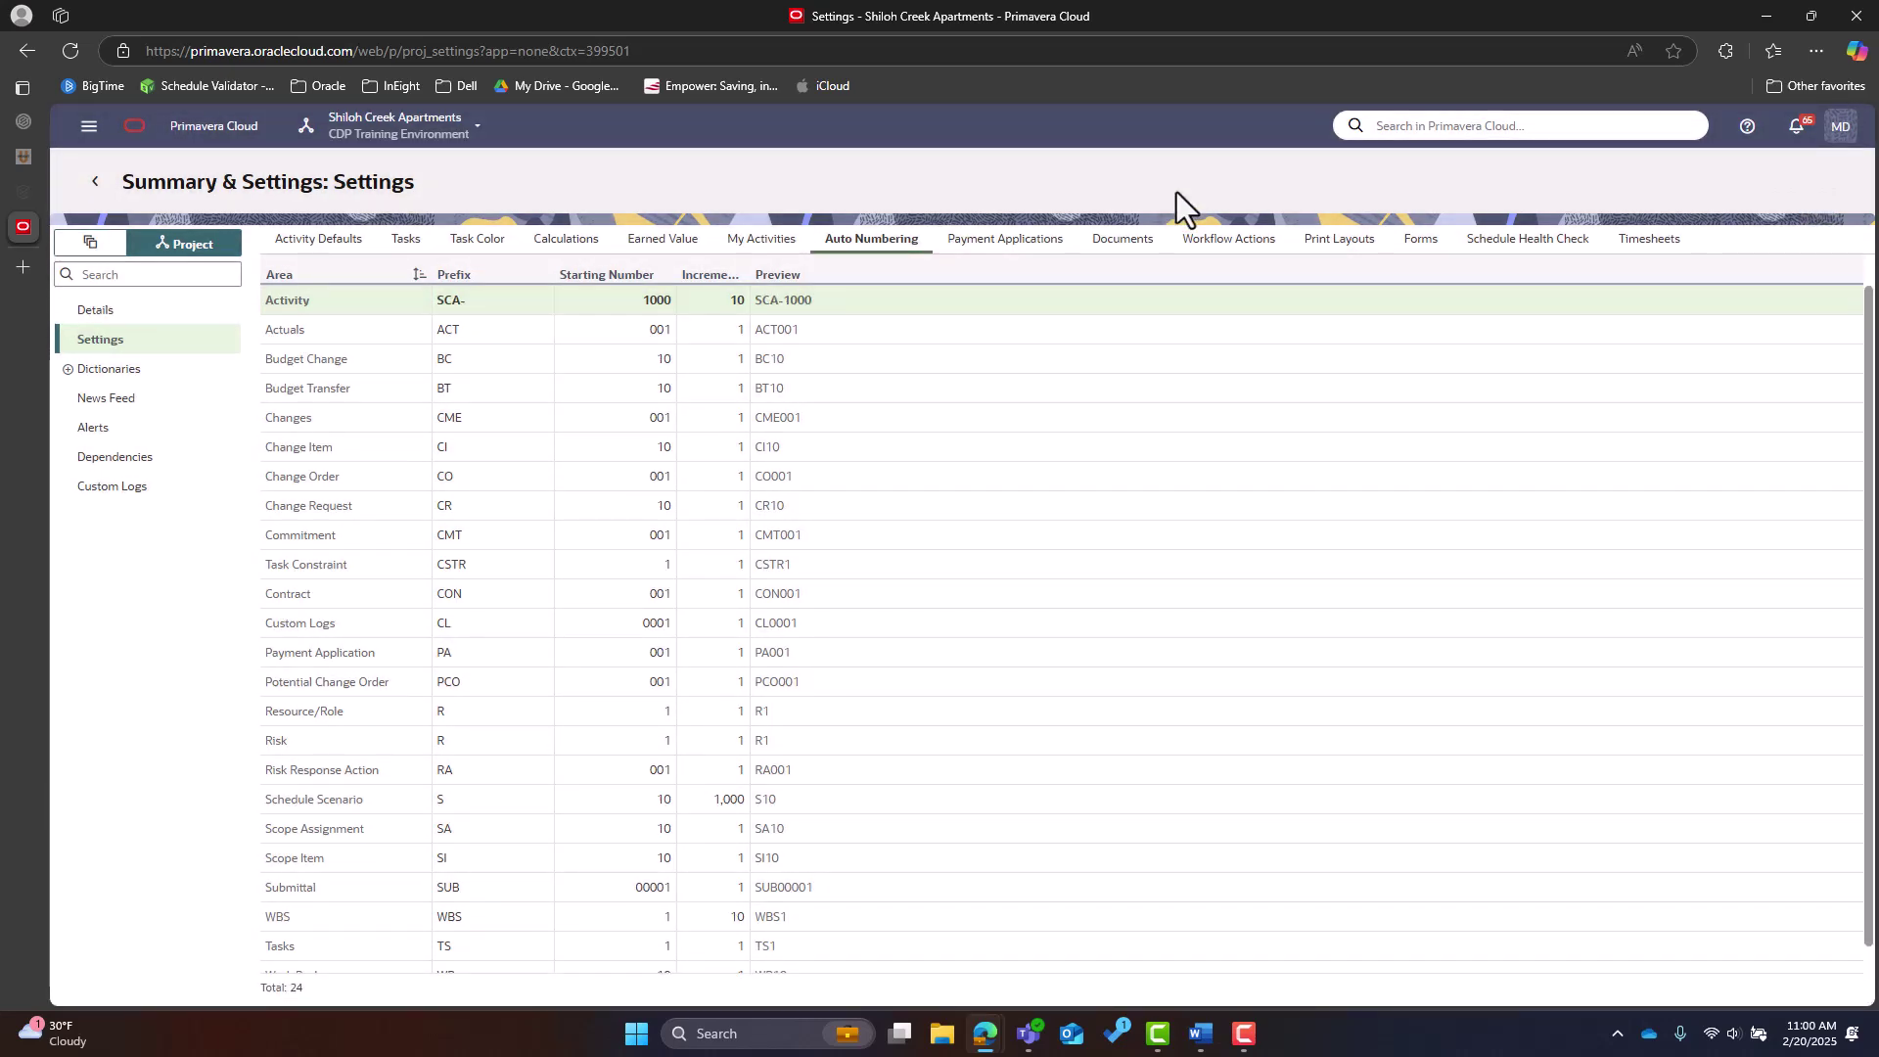
Step: Review the project's Schedule Health Check criteria
{"action": "left_click", "coordinate": [1532, 257]}
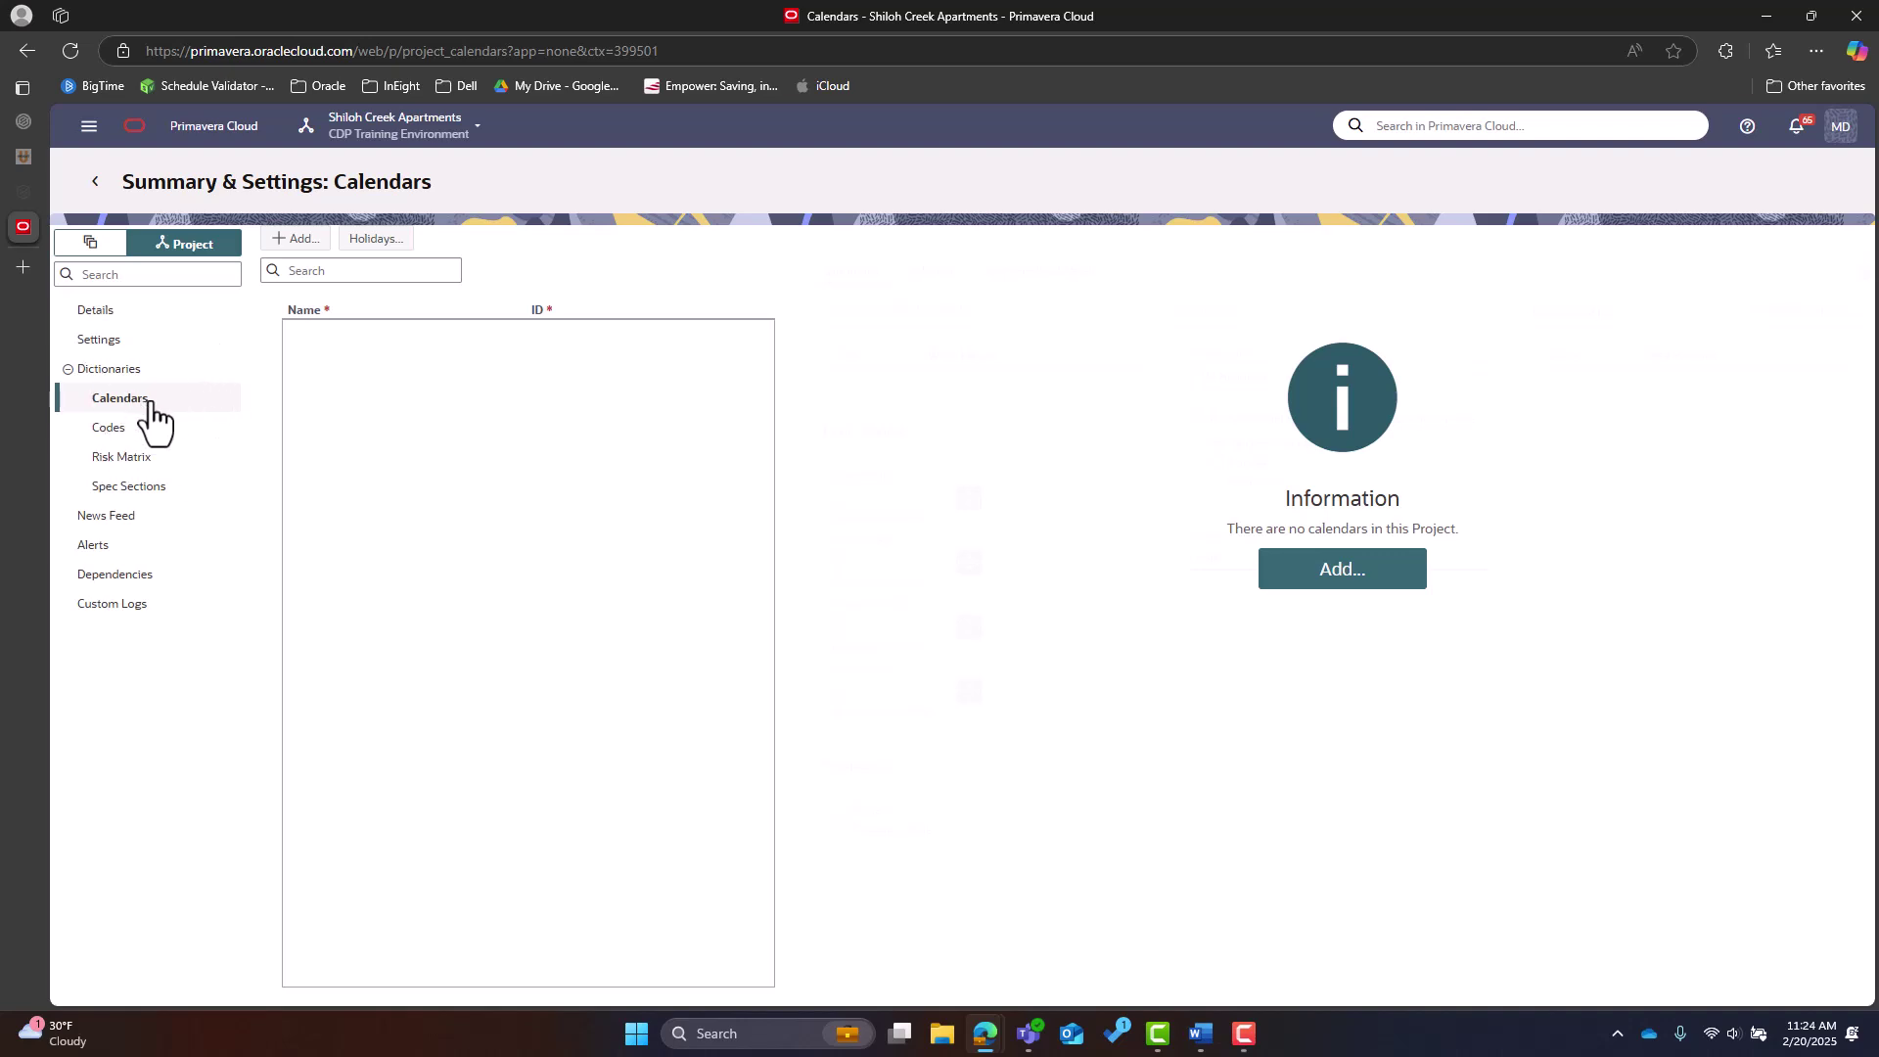
Step: Look at Calendars and Holidays, then open the project's empty Codes dictionary
{"action": "left_click", "coordinate": [150, 403]}
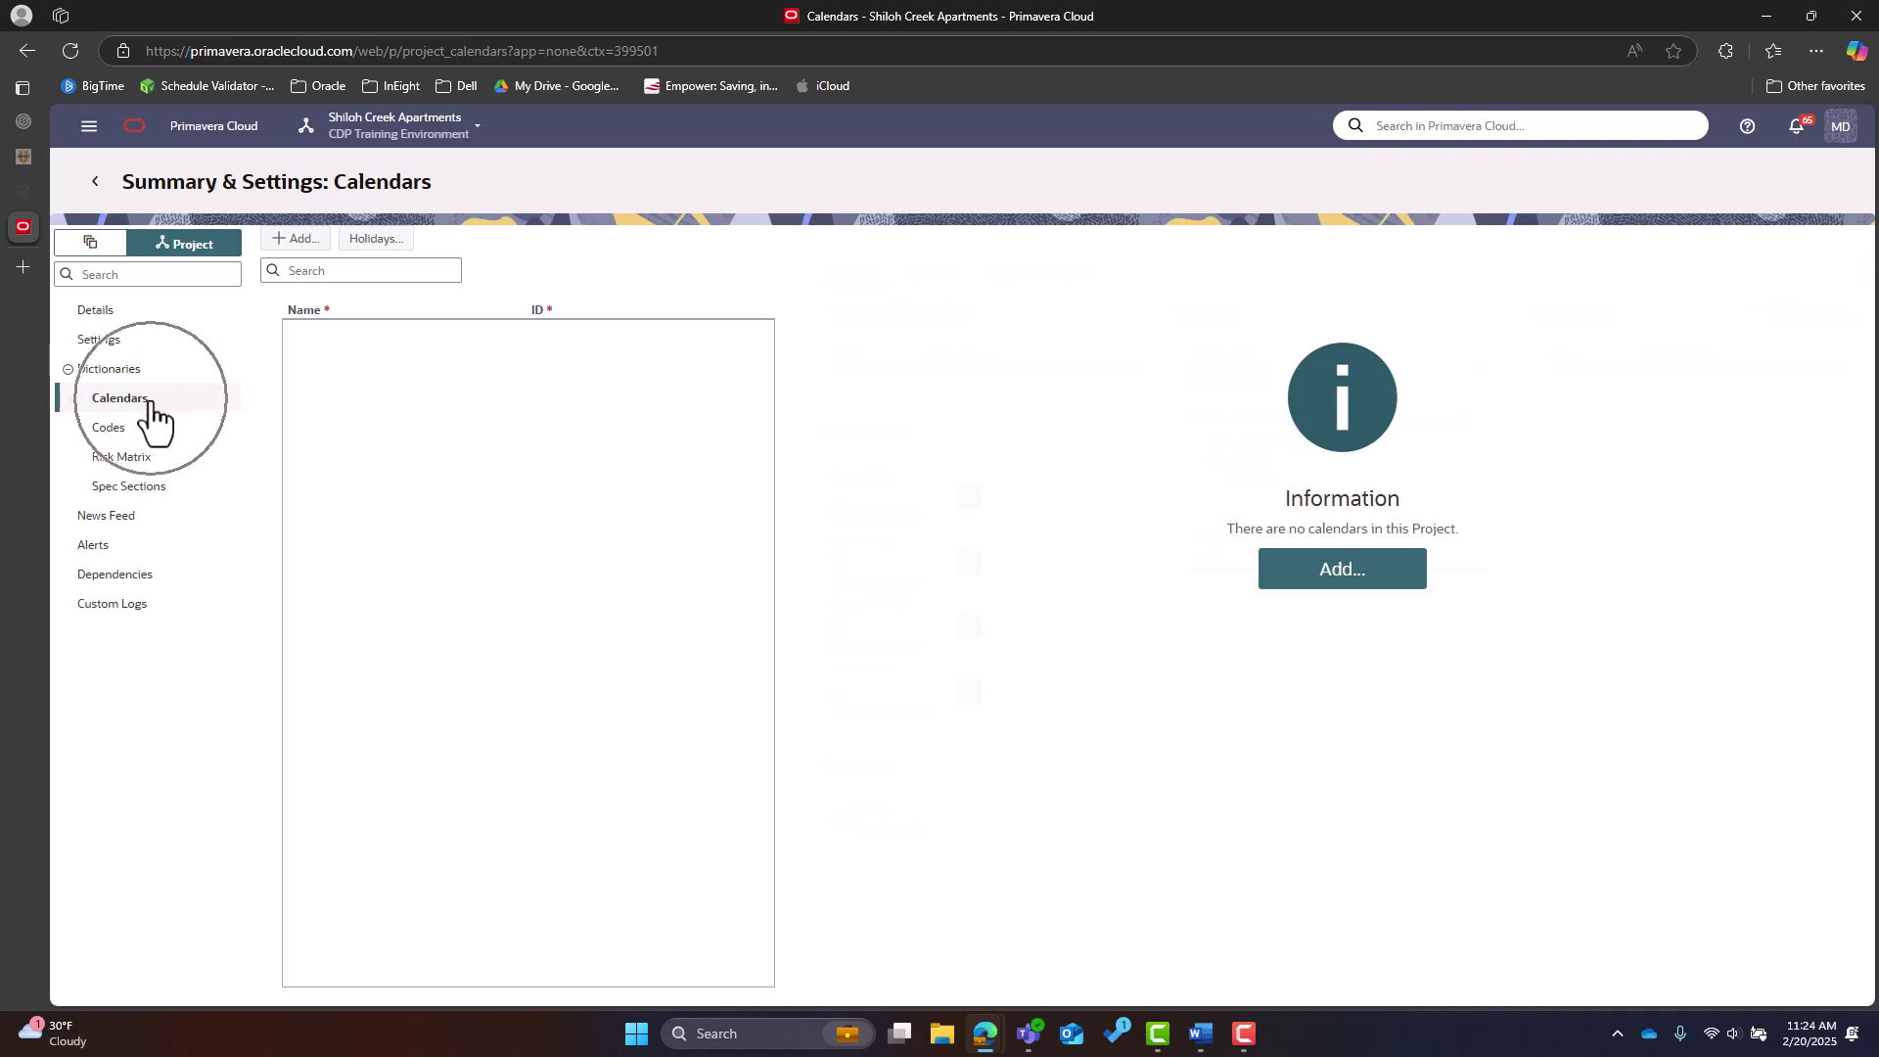
{"action": "left_click", "coordinate": [149, 402]}
{"action": "left_click", "coordinate": [150, 402]}
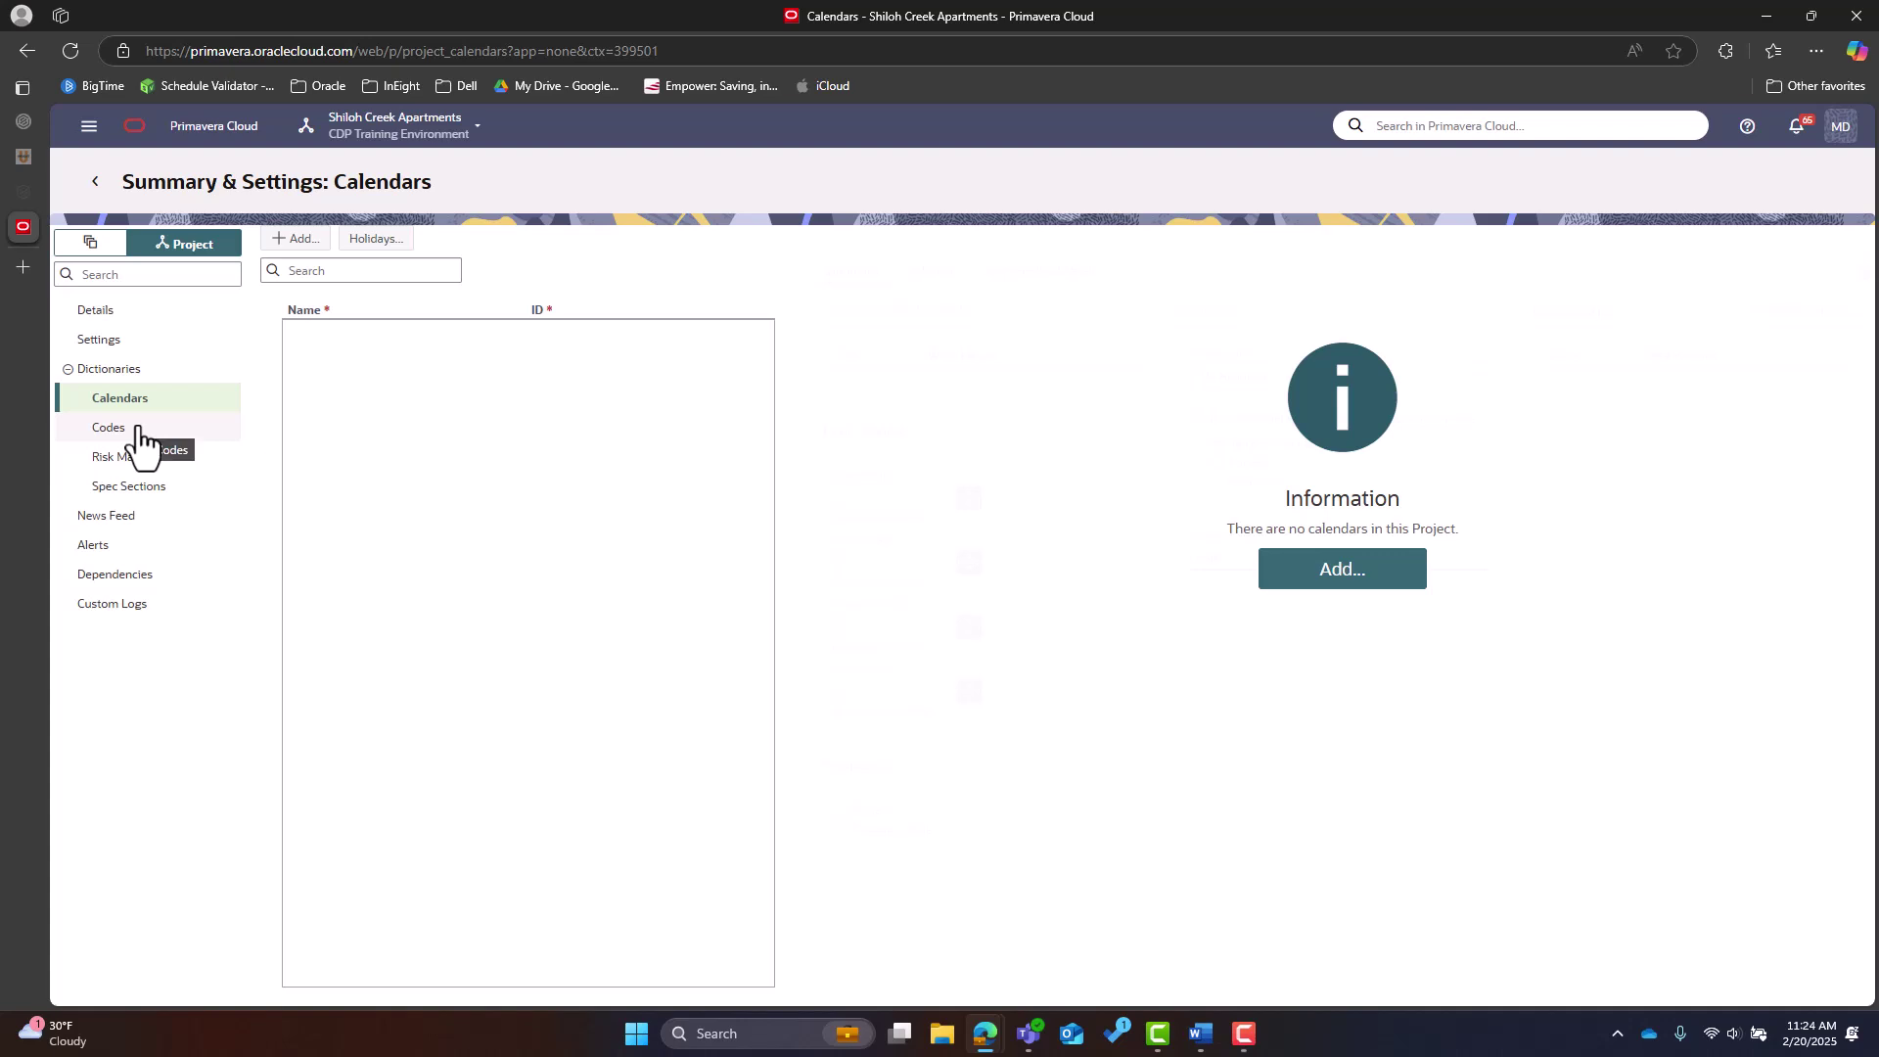
{"action": "left_click", "coordinate": [372, 248]}
{"action": "left_click", "coordinate": [145, 430]}
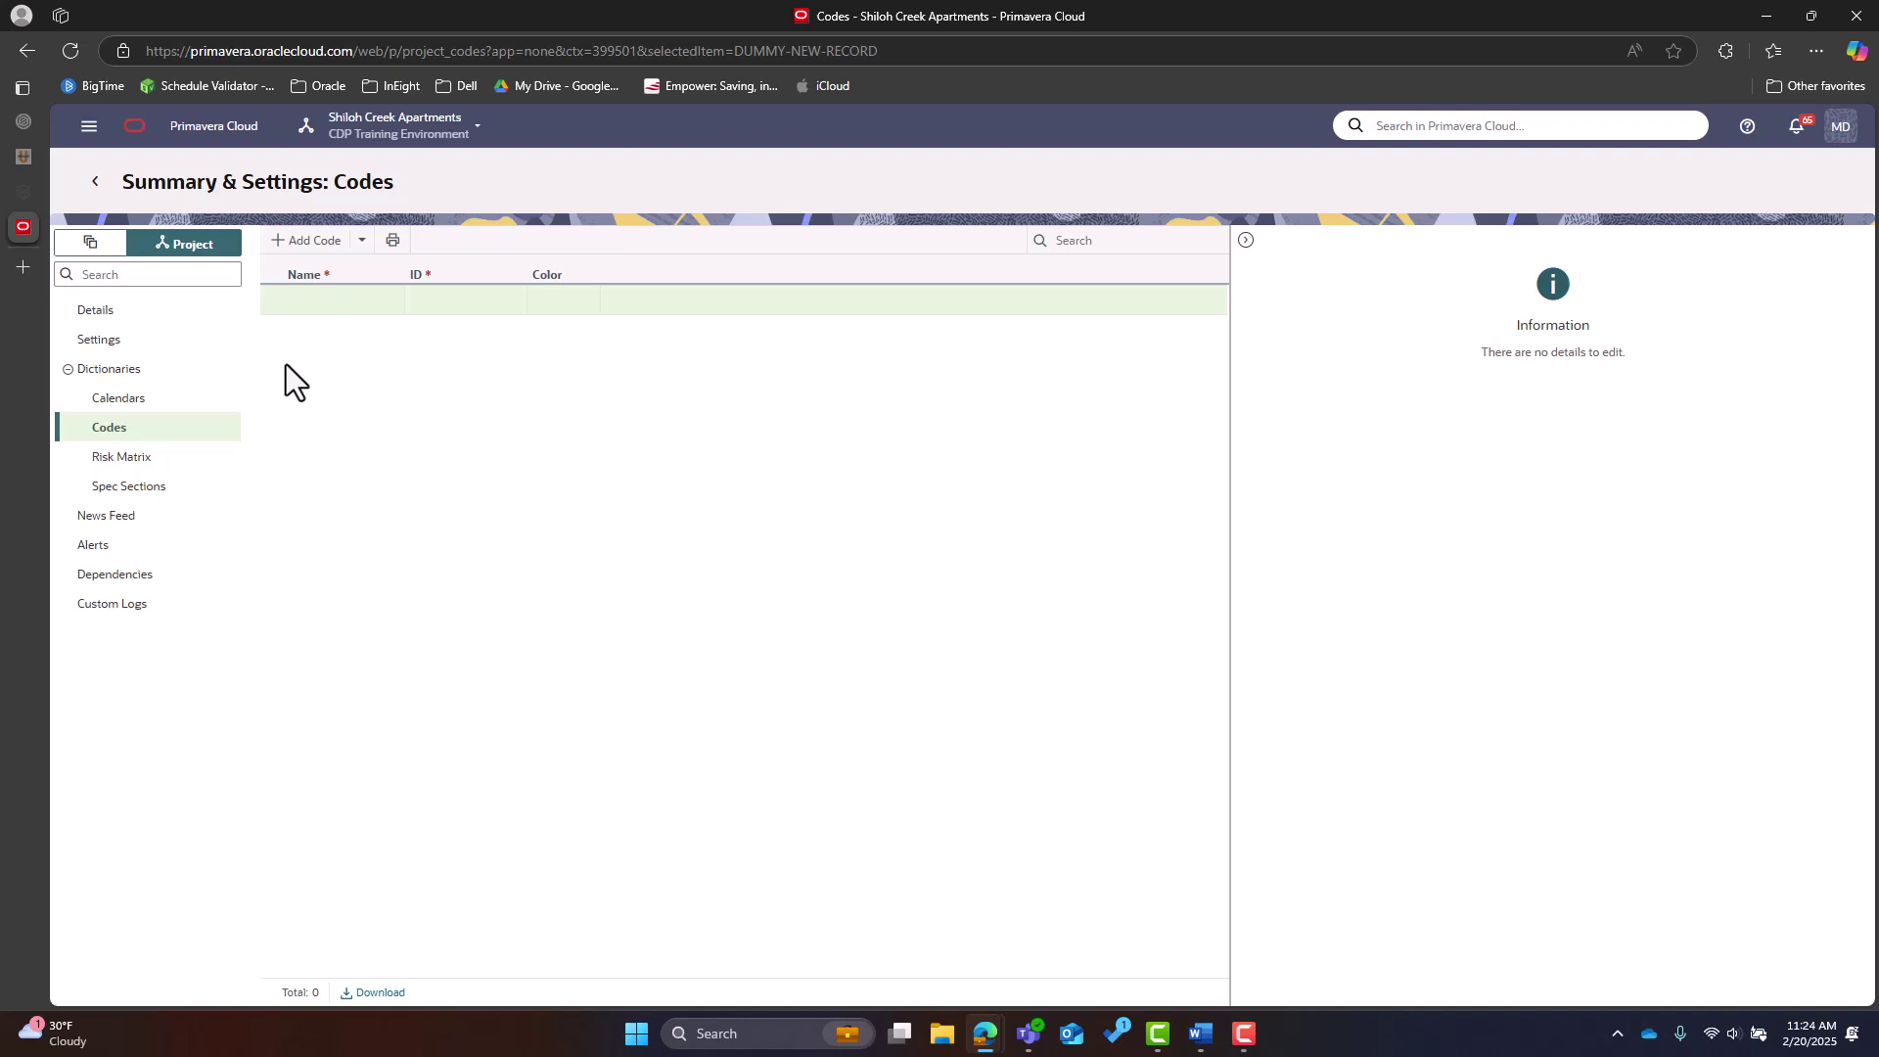
Step: Open the Risk Matrix dictionary, showing no matrix assigned, then the main navigation menu
{"action": "left_click", "coordinate": [173, 460]}
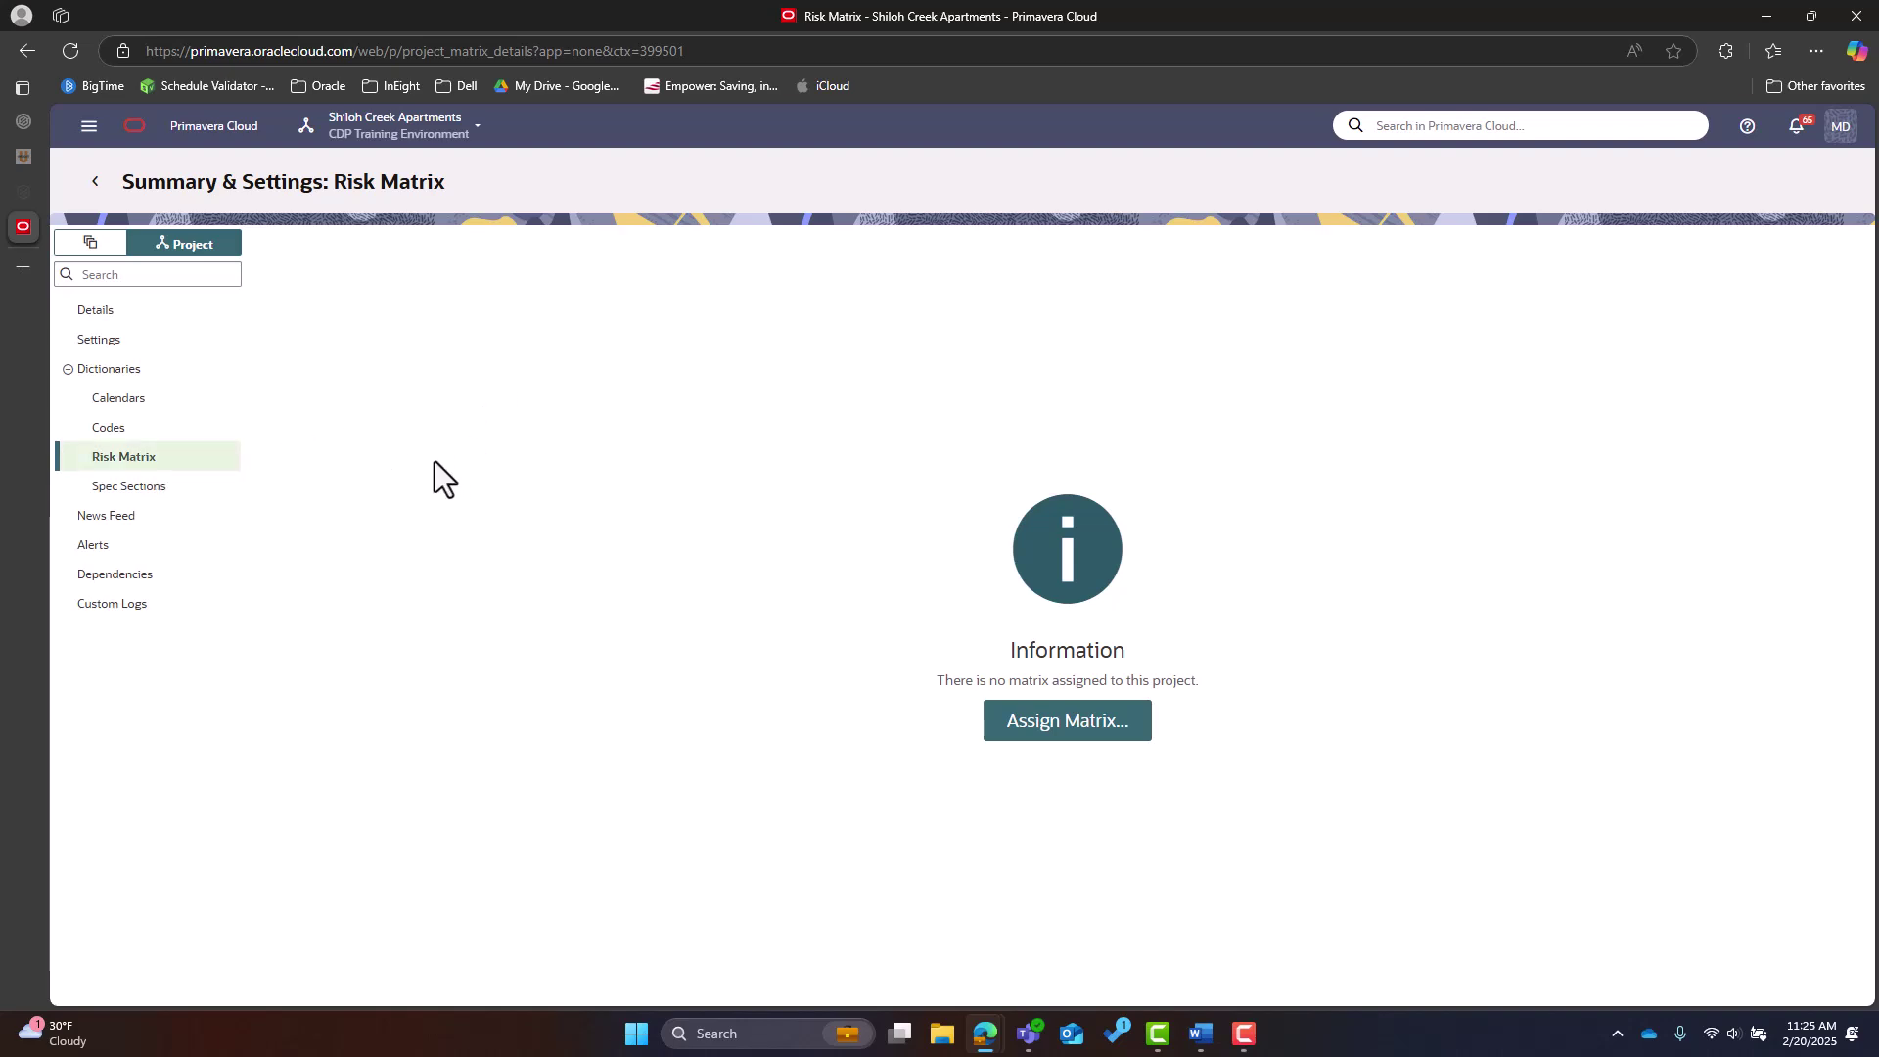
{"action": "left_click", "coordinate": [89, 127]}
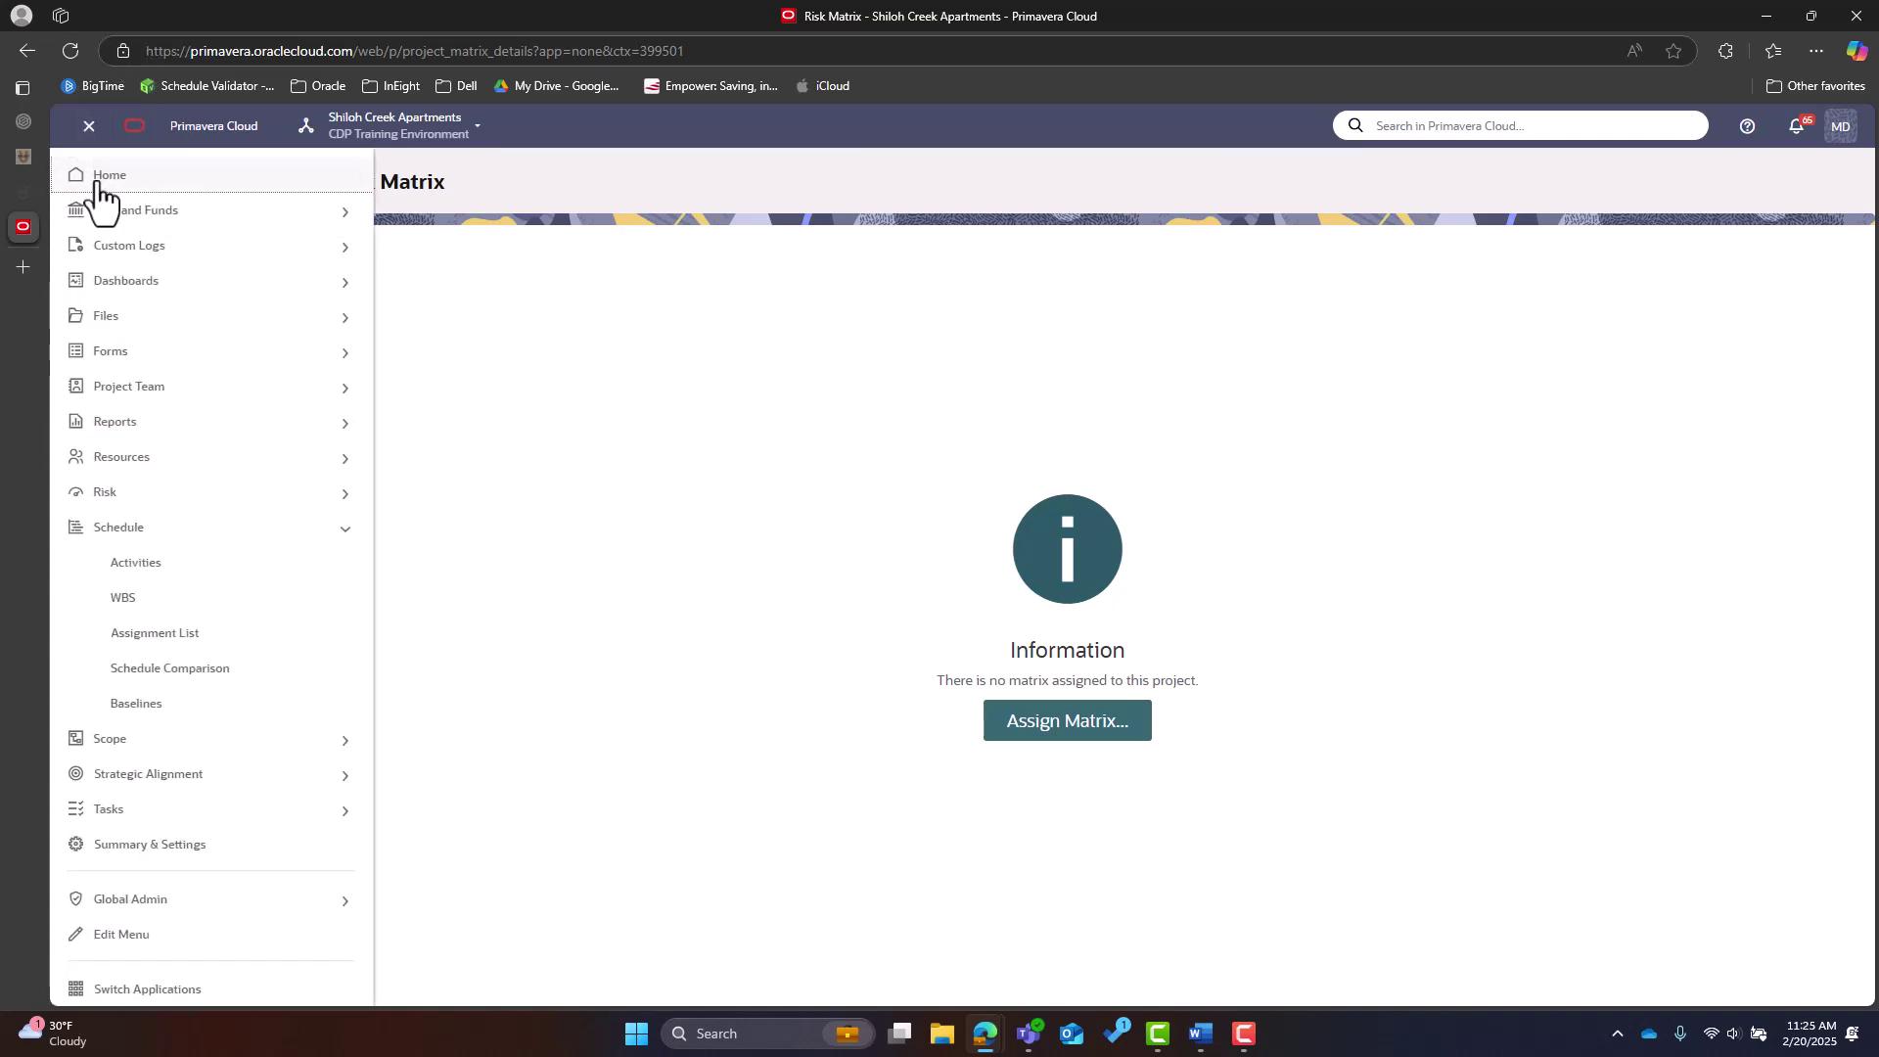